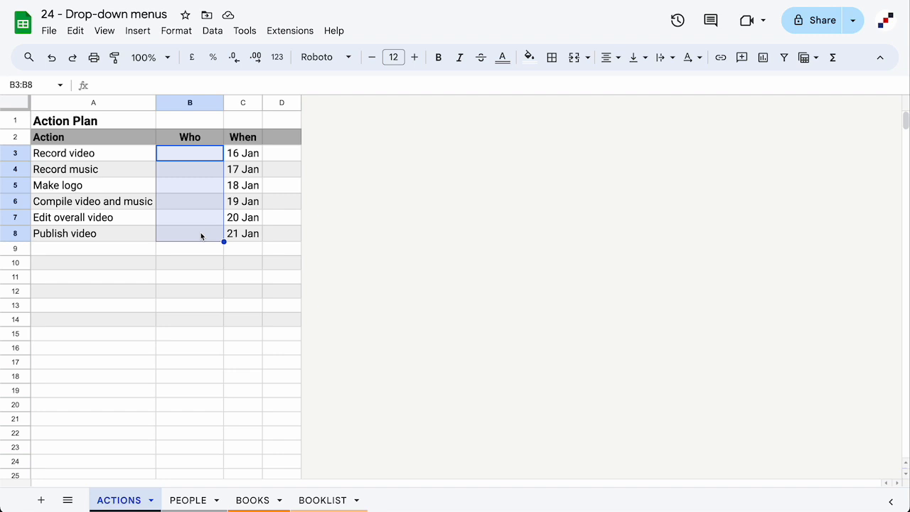
right_click(201, 236)
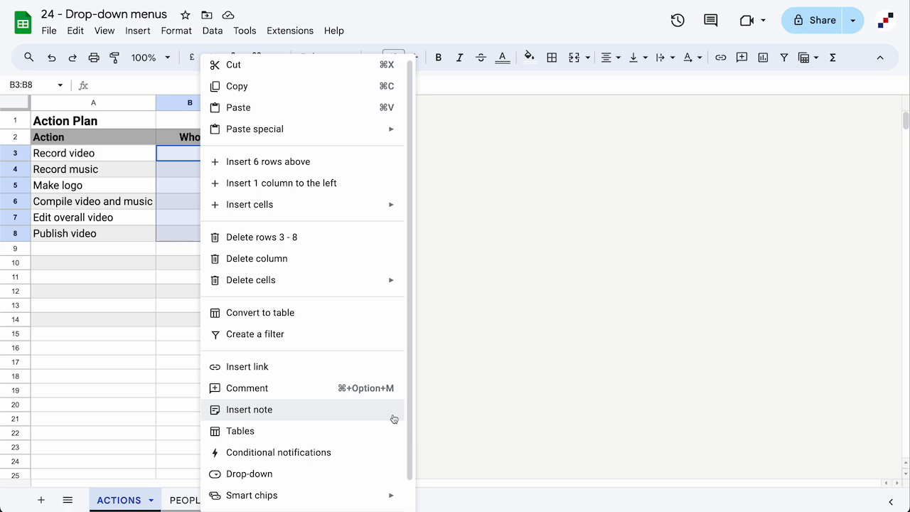
click(340, 475)
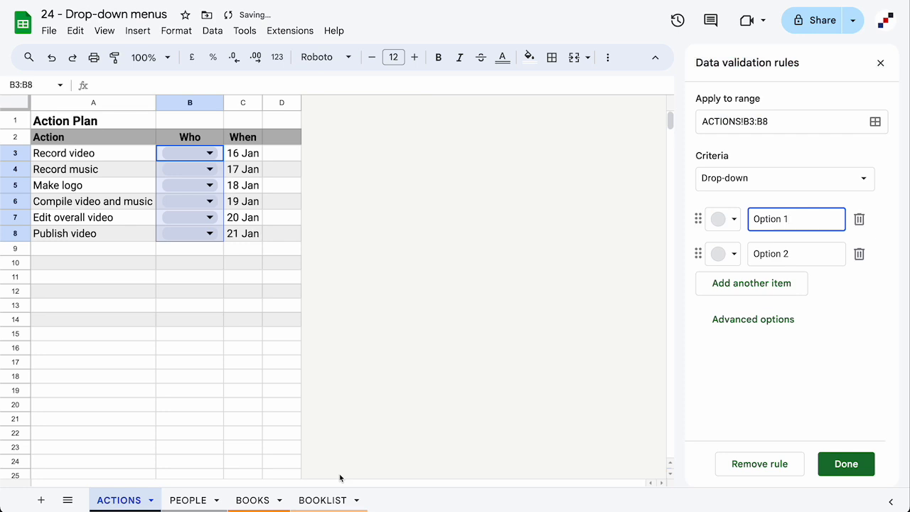
click(880, 63)
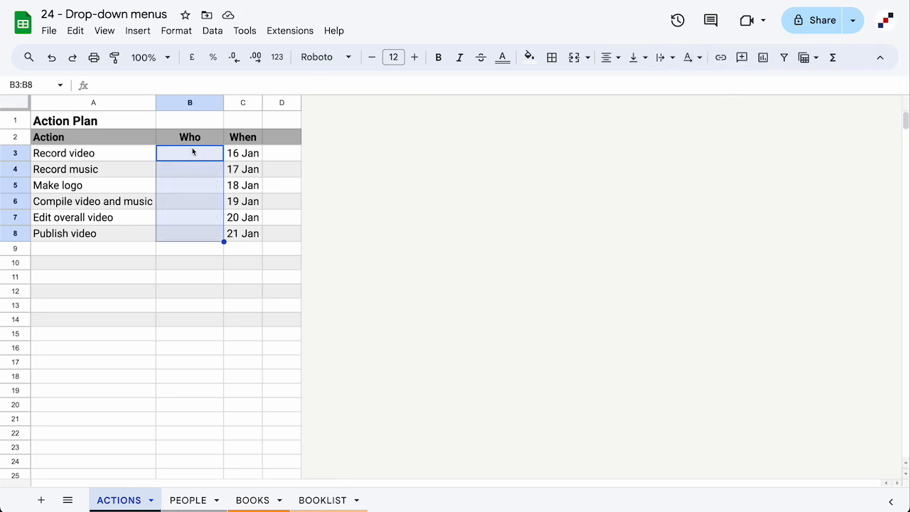
Step: Insert a drop-down in the Who cells B3:B8 with the criteria set to Drop-down
click(138, 31)
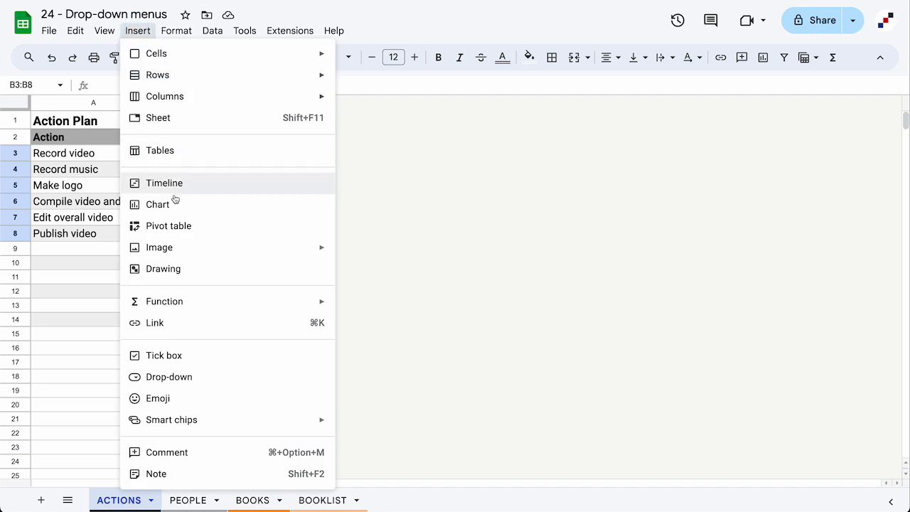
click(183, 378)
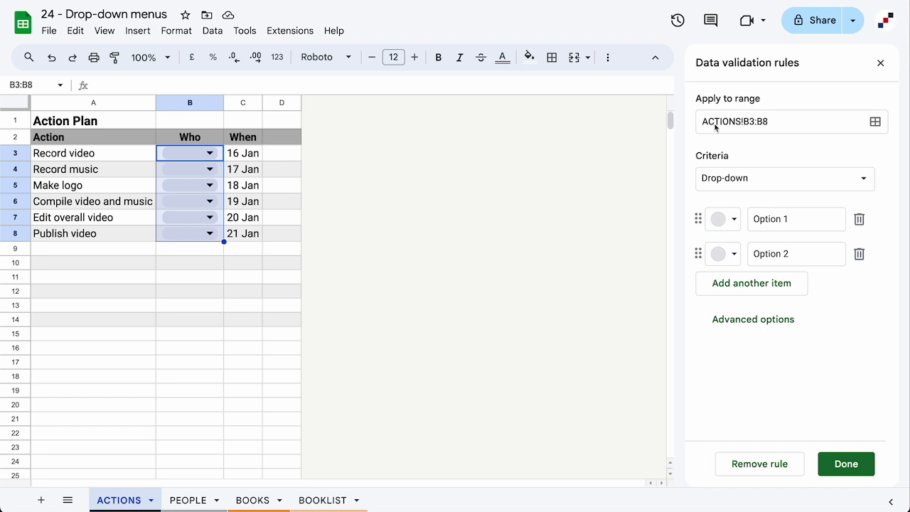
click(784, 120)
click(747, 150)
click(738, 182)
click(738, 184)
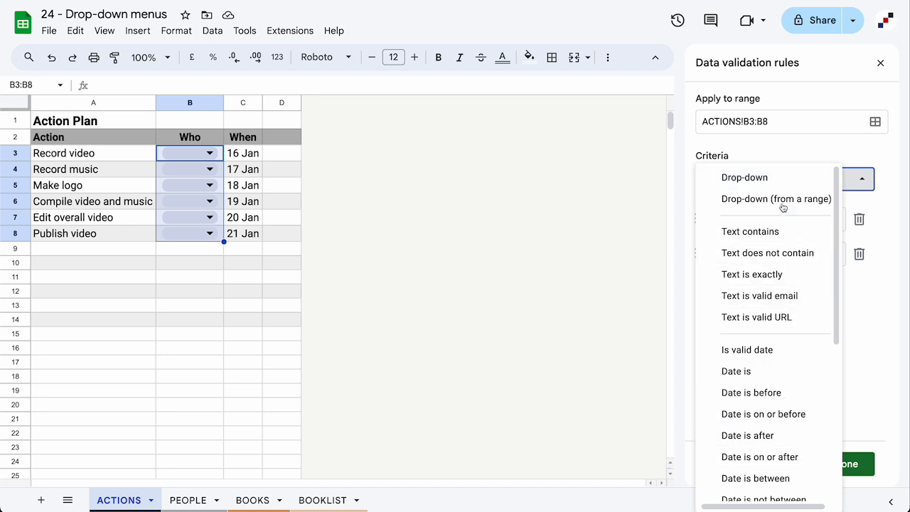
click(751, 181)
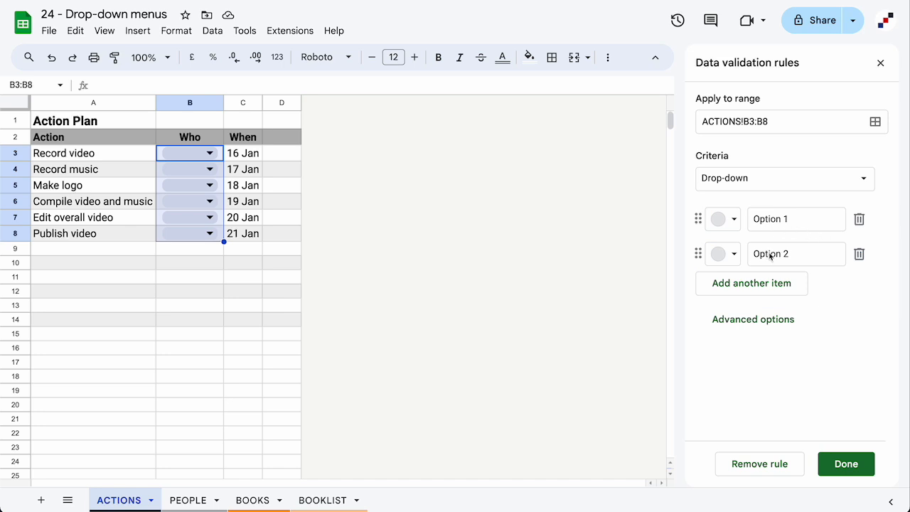
Step: Replace the two default options with people's first names and add two more names as drop-down items
click(794, 220)
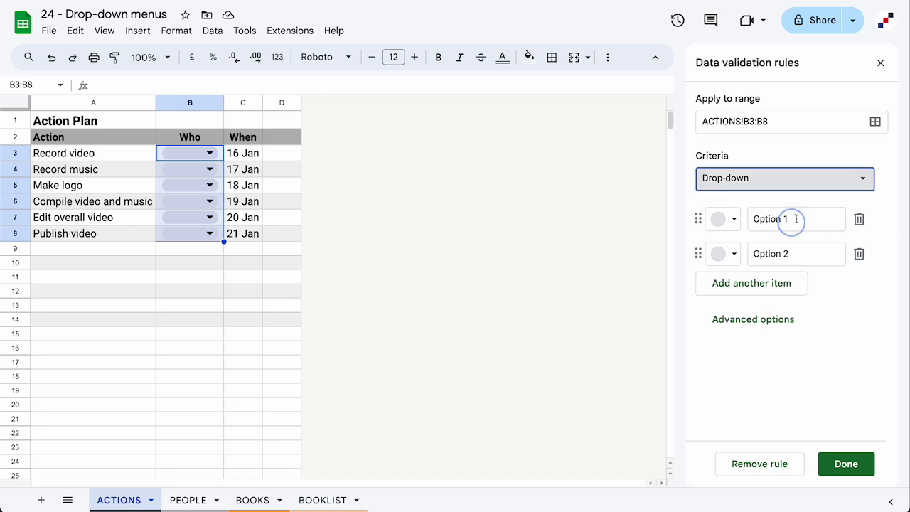
text(Baz)
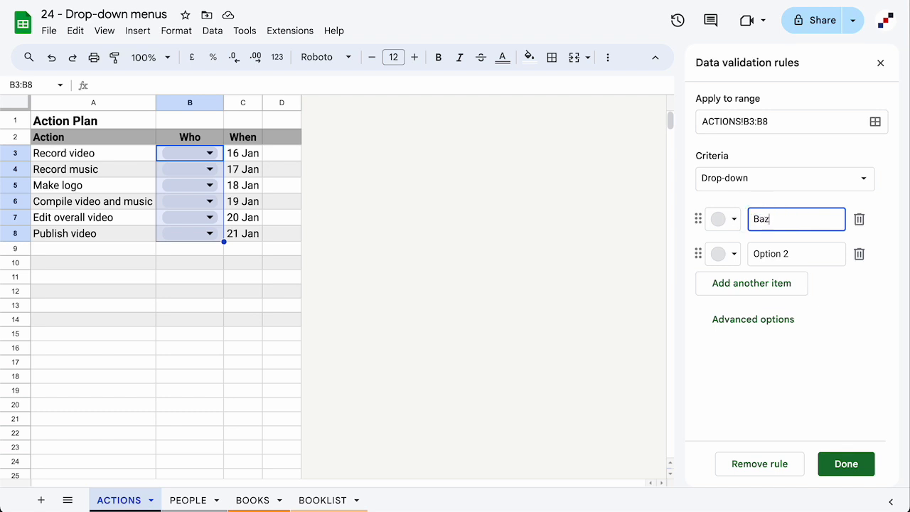
click(797, 253)
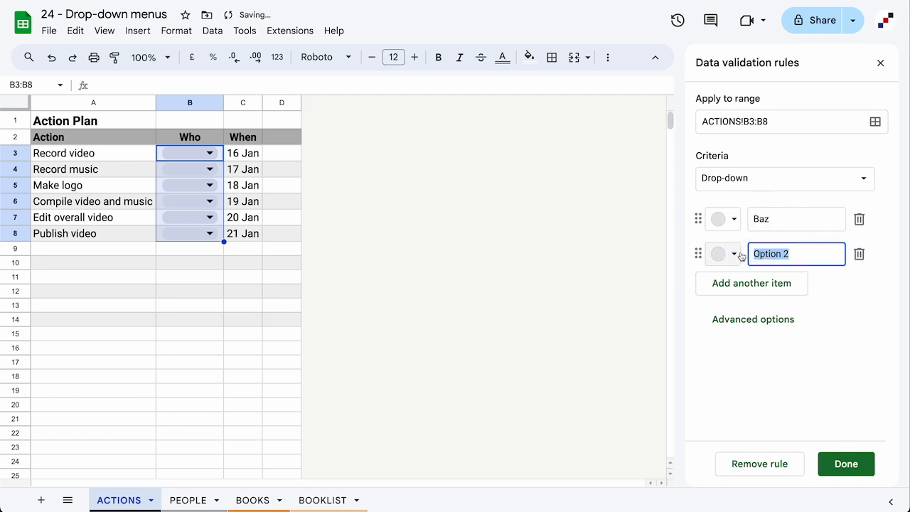
text(Barney)
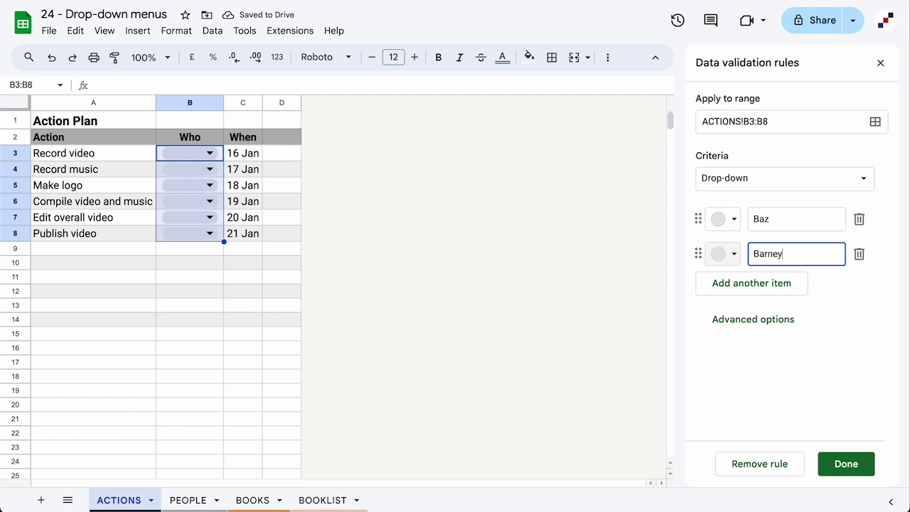
click(751, 283)
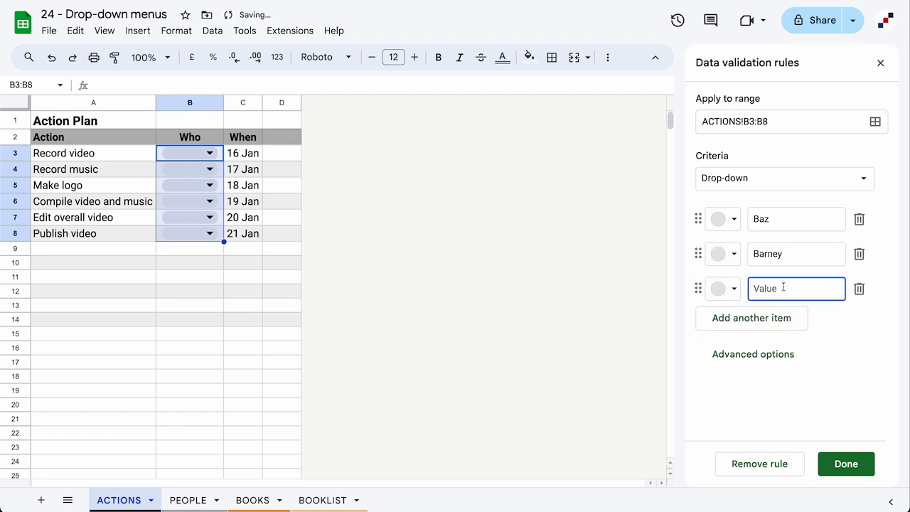
text(Brenda)
click(762, 322)
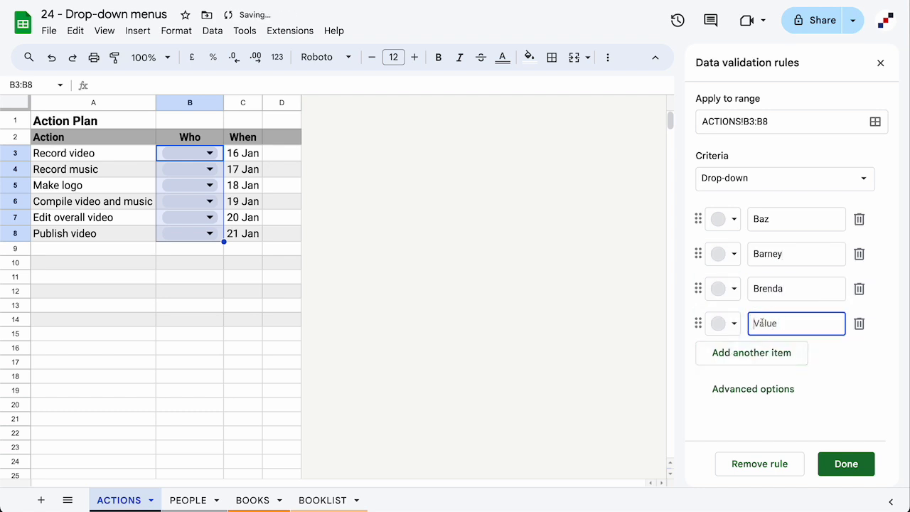
text(Bill)
click(846, 304)
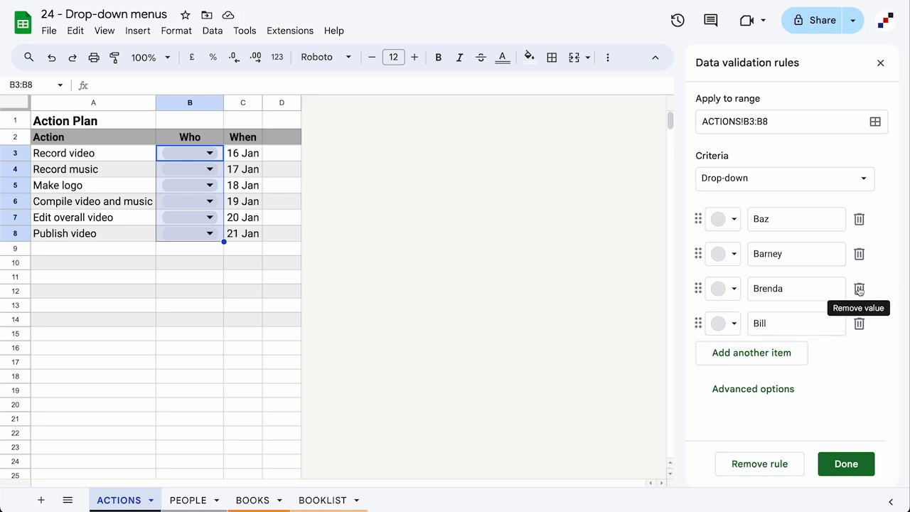
click(733, 222)
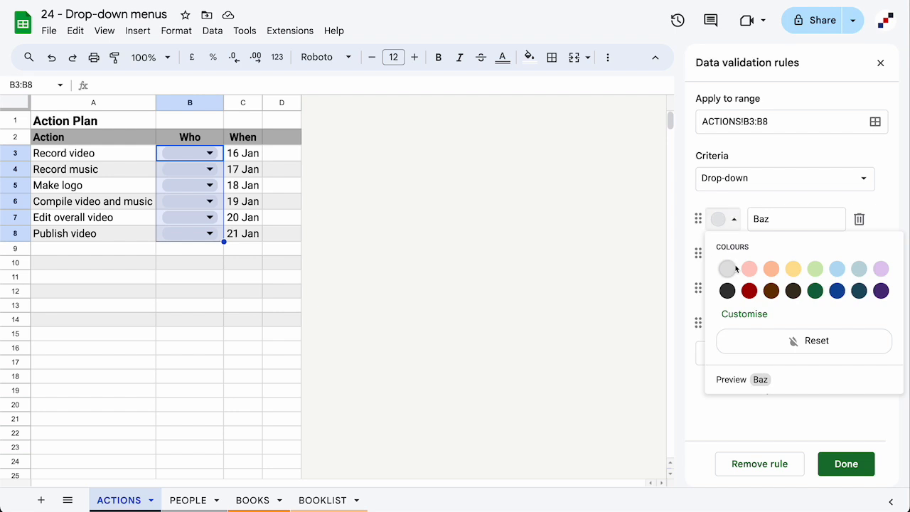
click(750, 315)
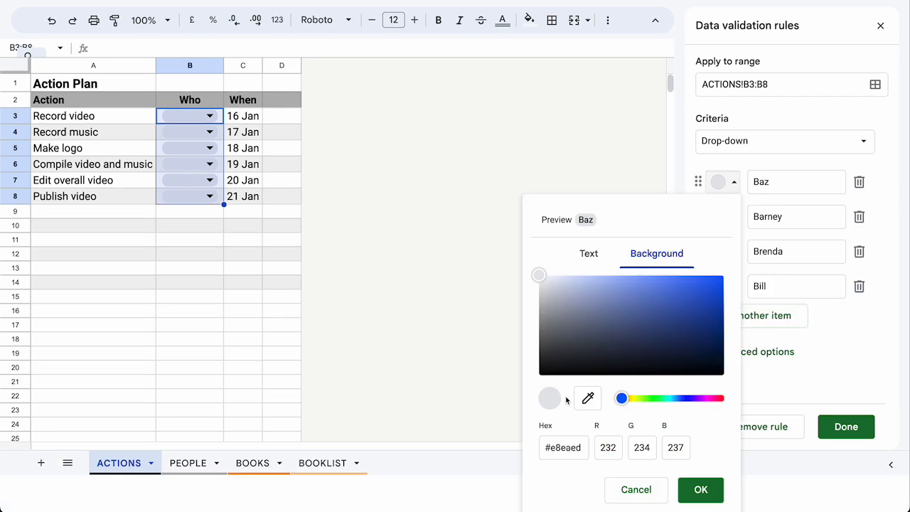
drag(538, 276, 659, 279)
click(551, 446)
drag(551, 447, 597, 446)
text(ffffff)
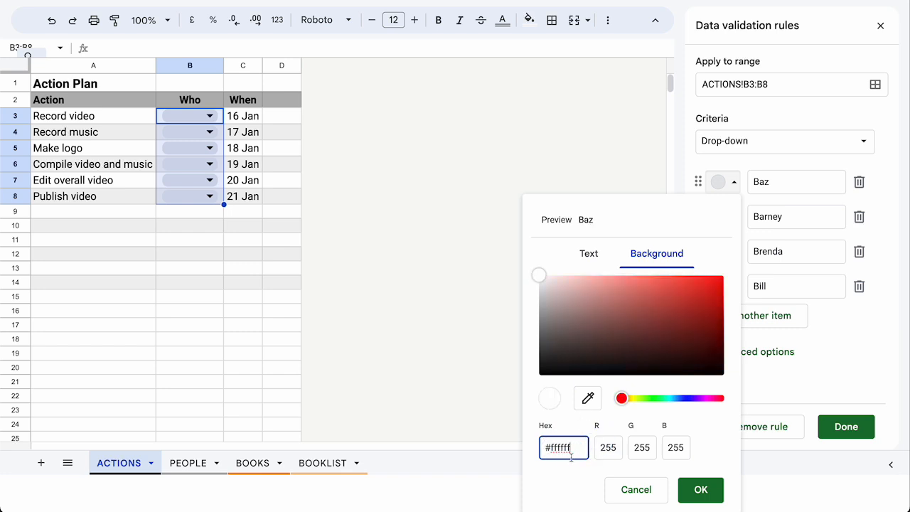
click(588, 399)
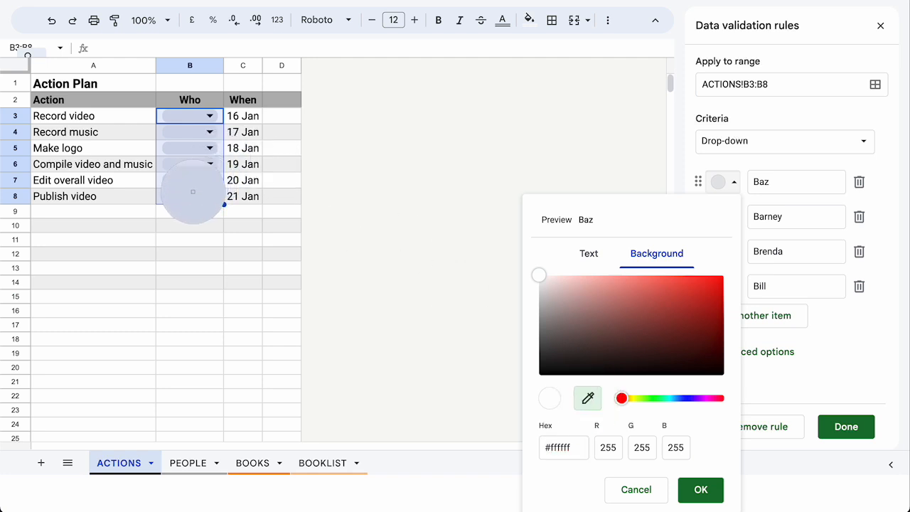
click(193, 192)
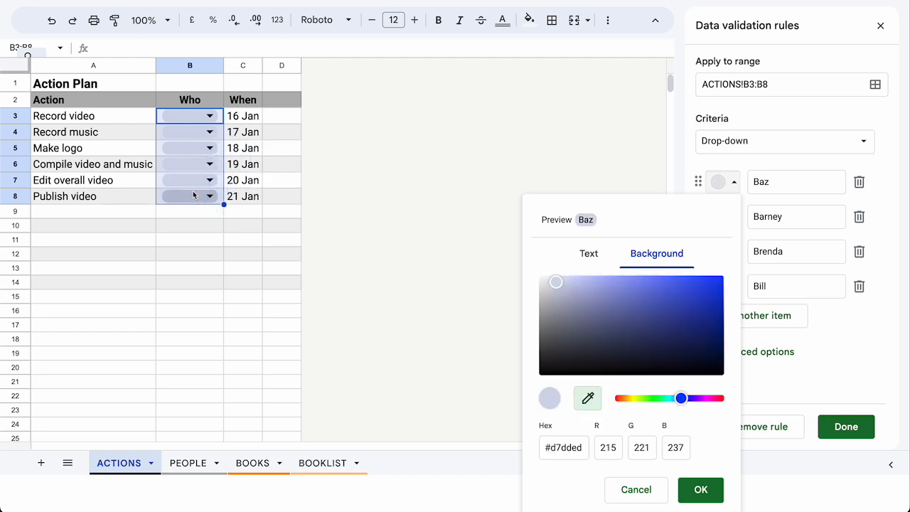
click(550, 401)
click(635, 490)
Step: Colour the four drop-down items in order light blue, light yellow, light green and light purple
click(733, 184)
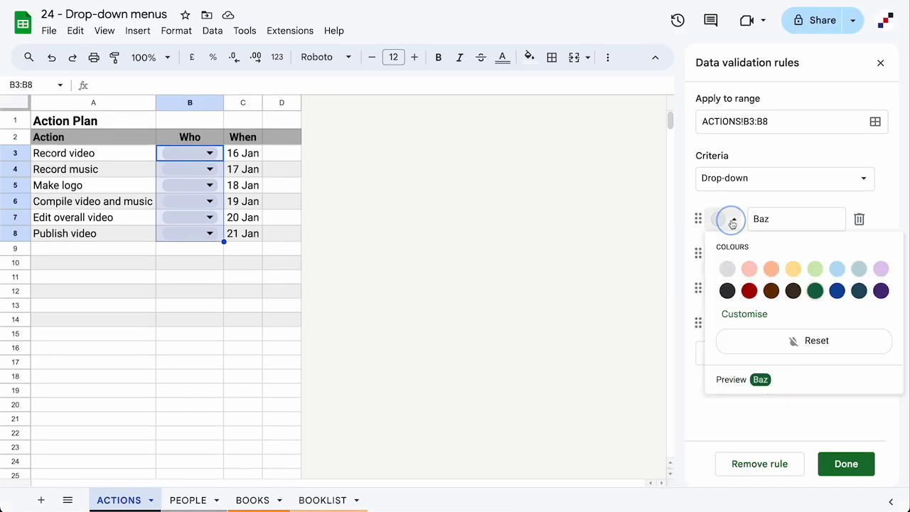
click(837, 268)
click(725, 254)
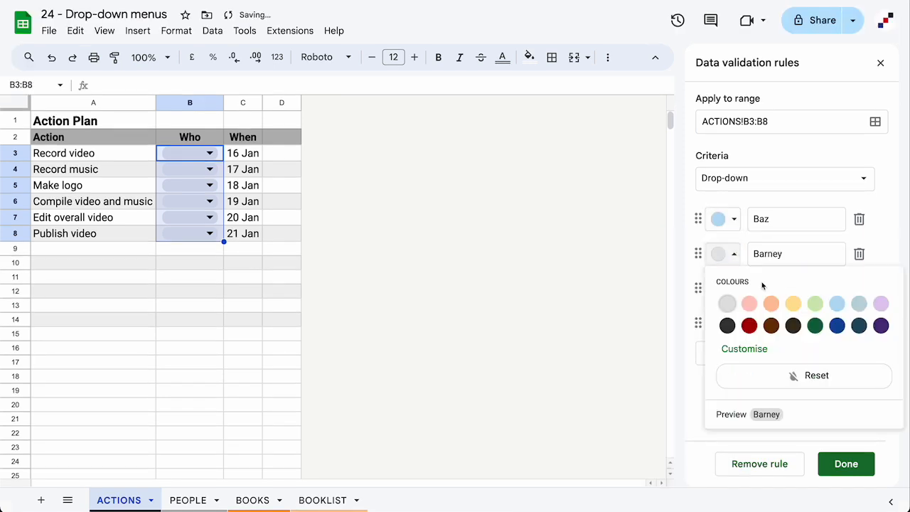
click(792, 304)
click(721, 289)
click(815, 339)
click(717, 323)
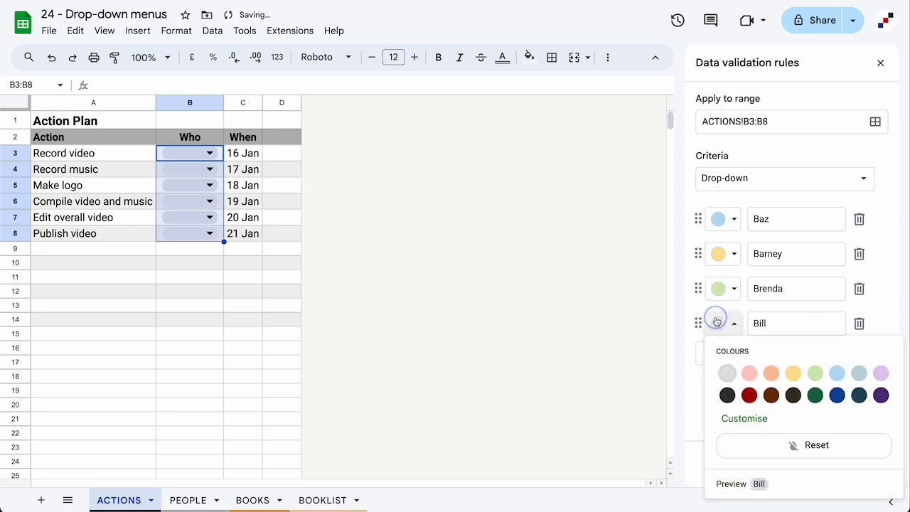
click(880, 373)
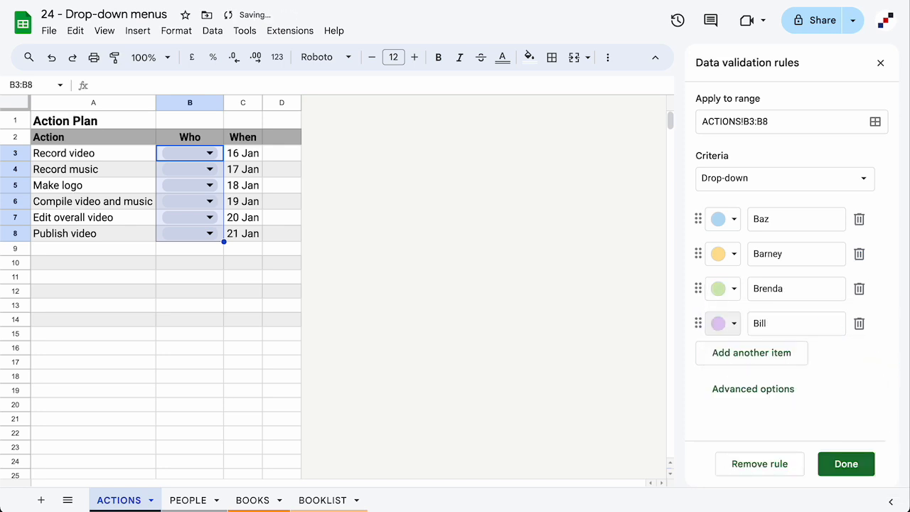
Step: Enable help text for a selected cell in the advanced options and set it to "Choose a person"
click(762, 393)
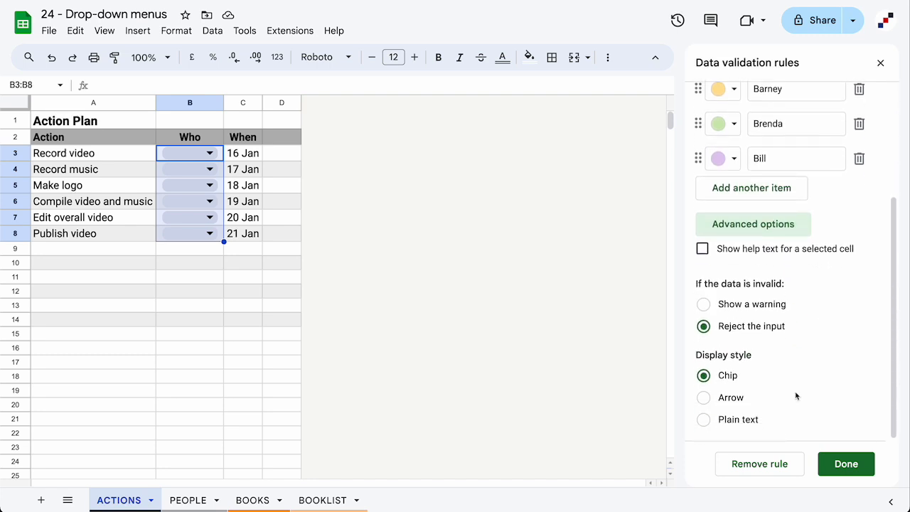
click(703, 250)
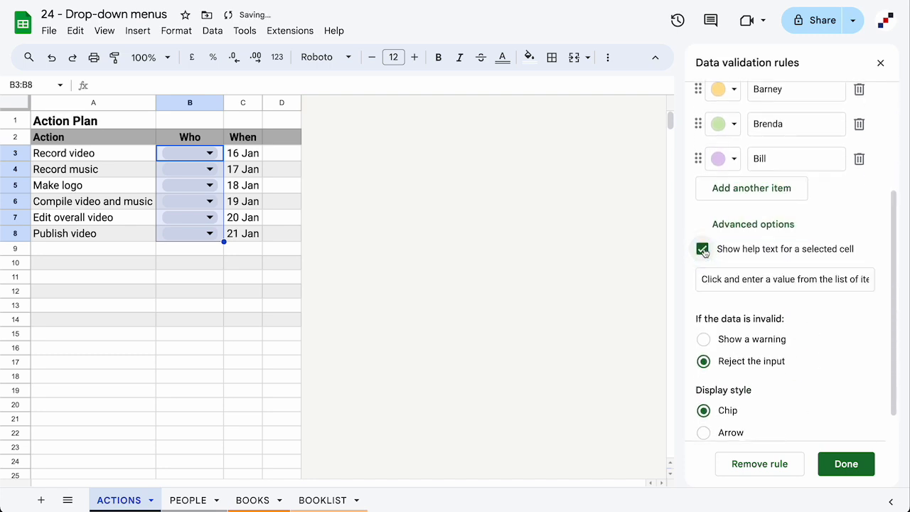
triple_click(724, 280)
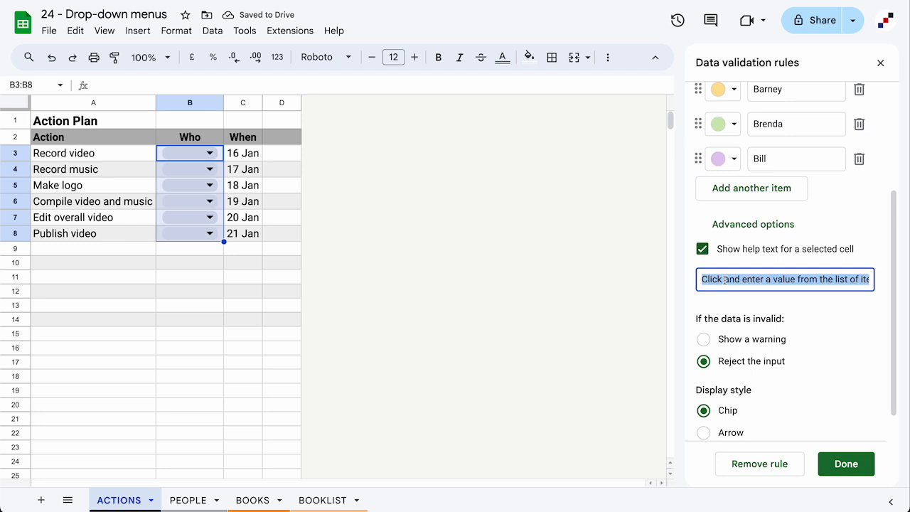
text(Choose a person)
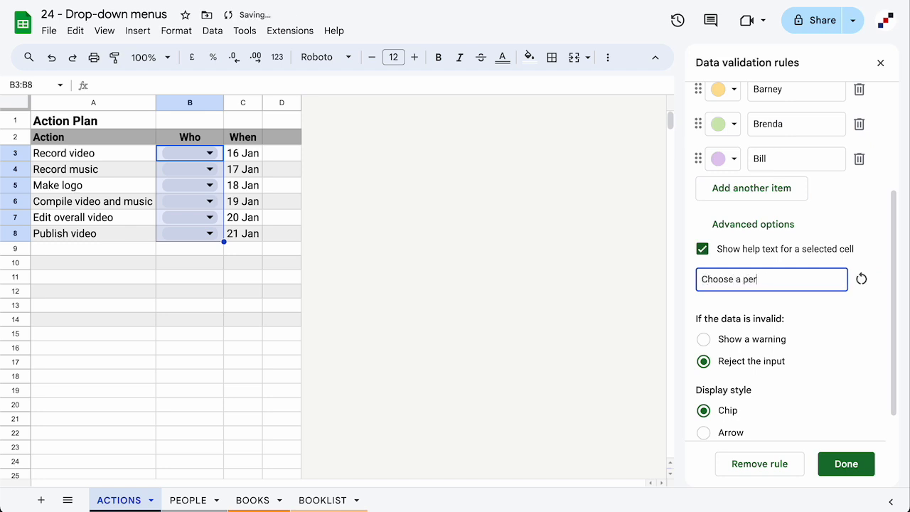
click(823, 324)
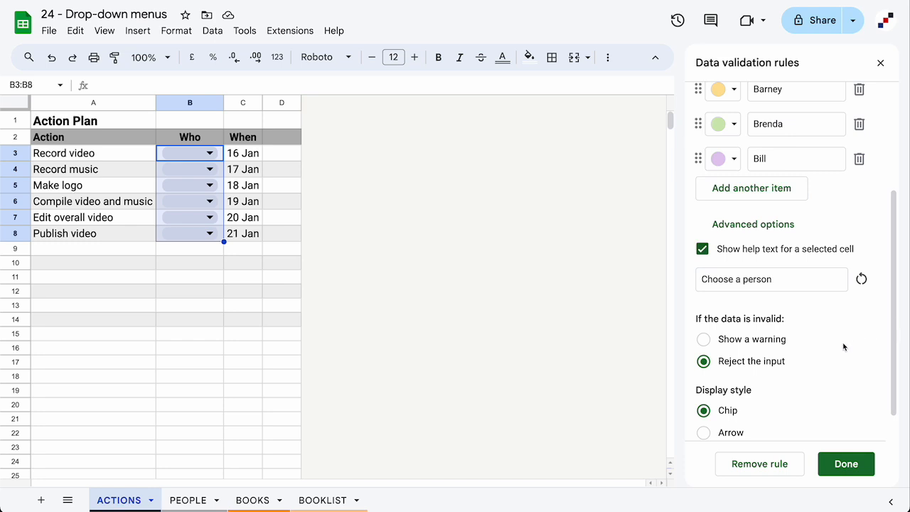
Step: Examine the chip-style drop-down list in cell B3 and close it without choosing an item
scroll(846, 348, down, 1)
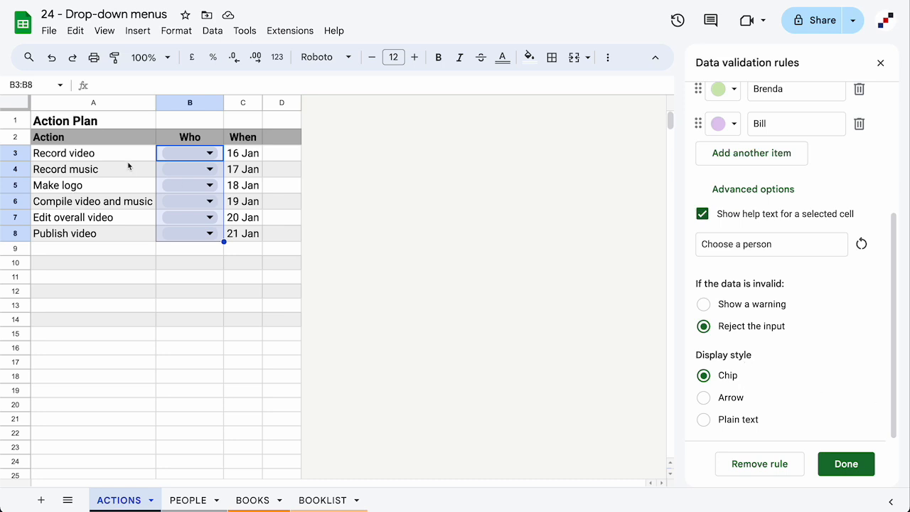
click(212, 155)
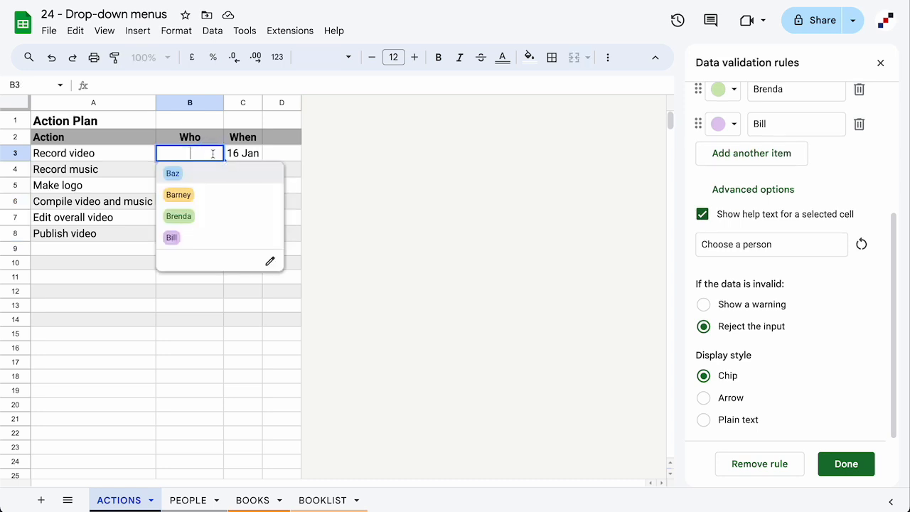
click(206, 303)
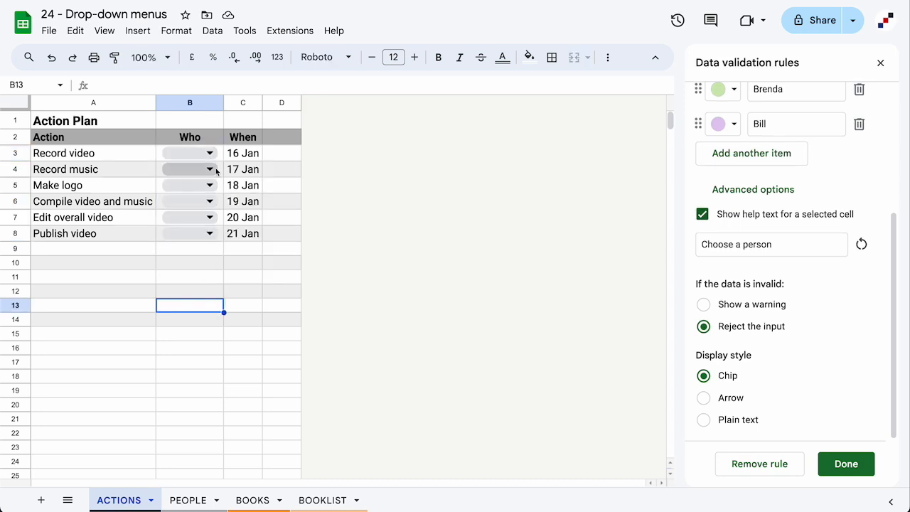
Step: Set the display style of the drop-downs in B3:B8 to Arrow and preview the list in B3
drag(219, 155, 213, 236)
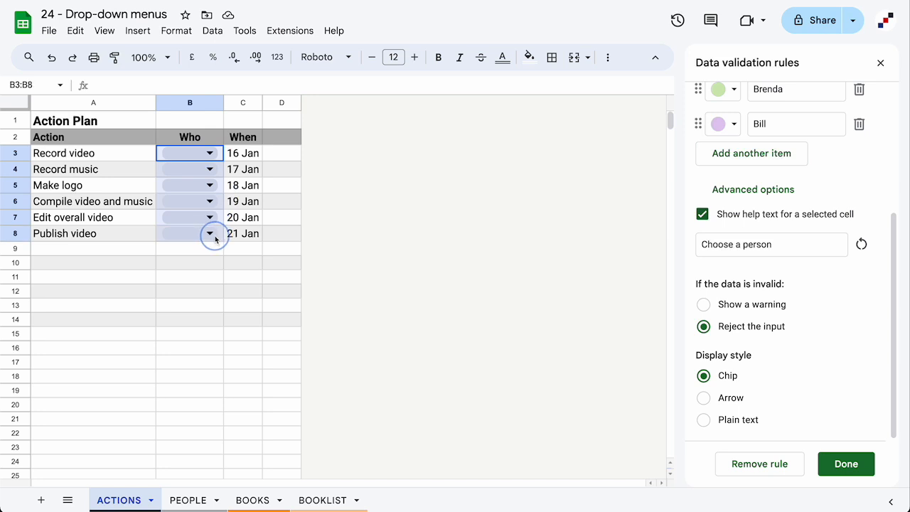
click(702, 398)
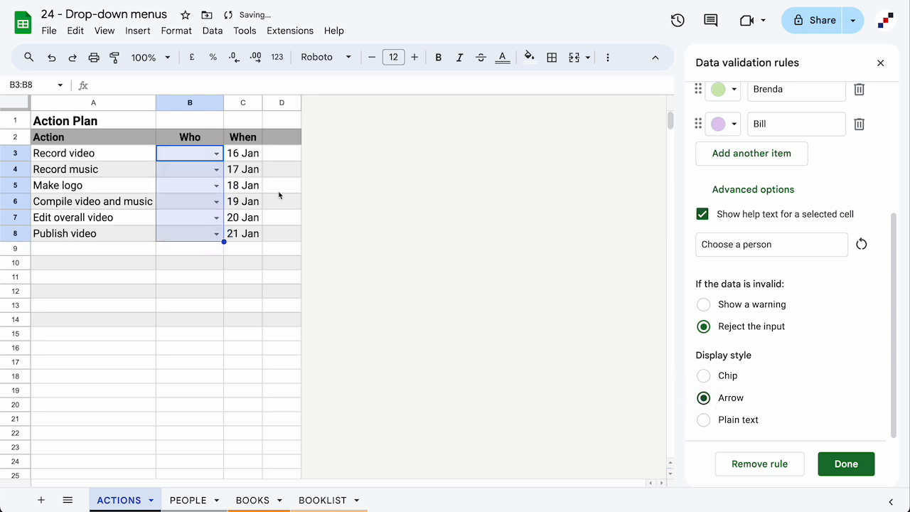
click(216, 153)
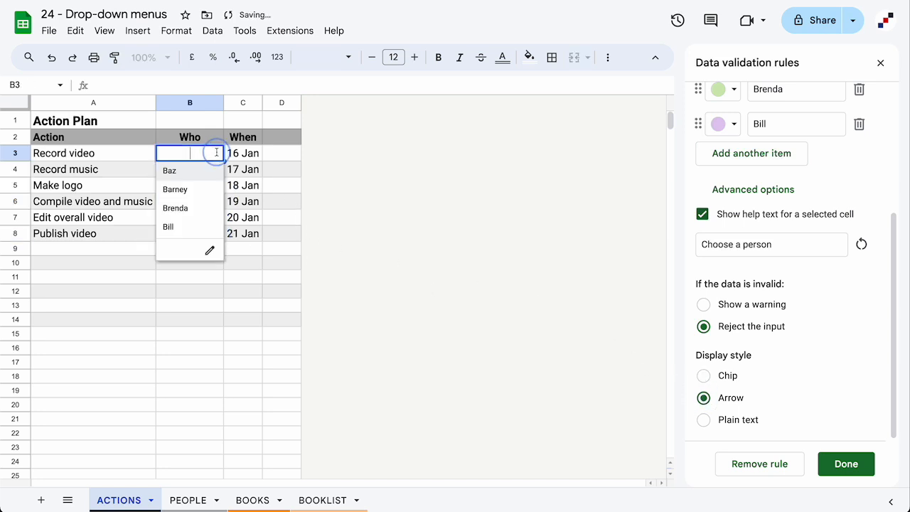
click(199, 305)
Step: Set the display style of the drop-downs in B3:B8 to Plain text and preview the list in B3
drag(195, 155, 192, 234)
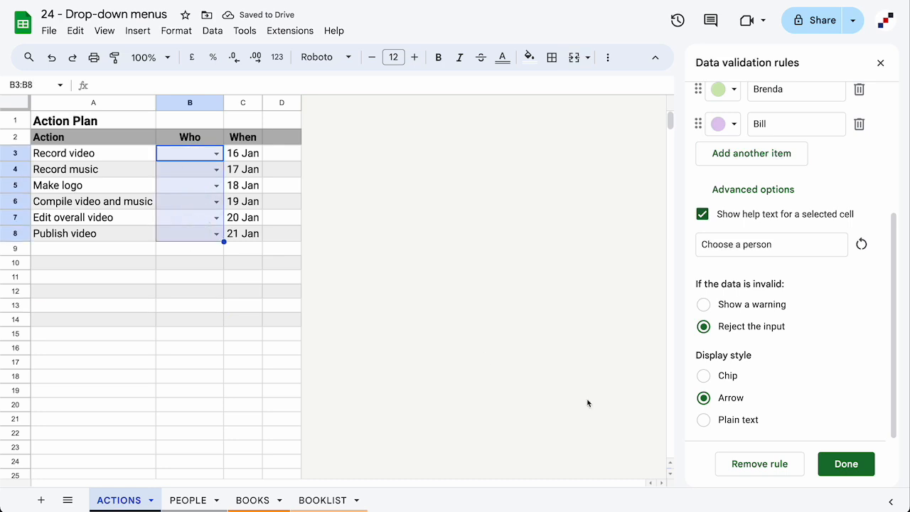
click(703, 421)
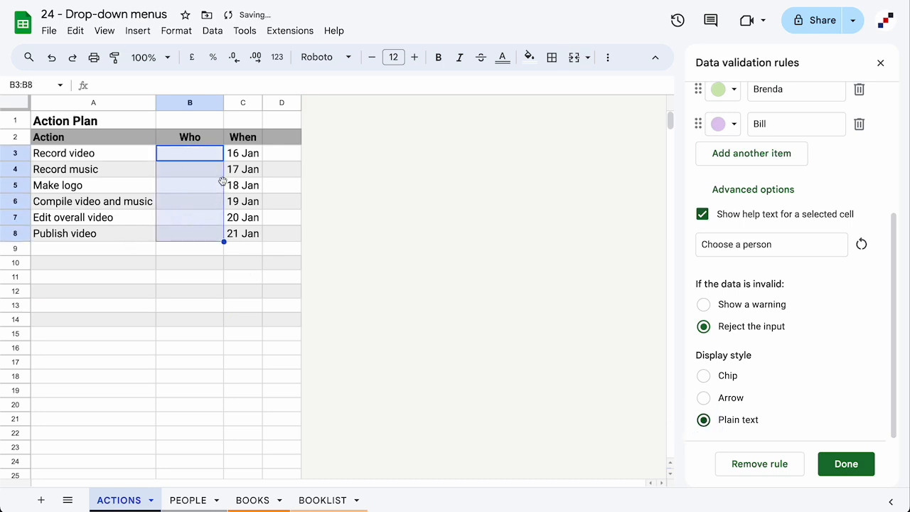
double_click(194, 155)
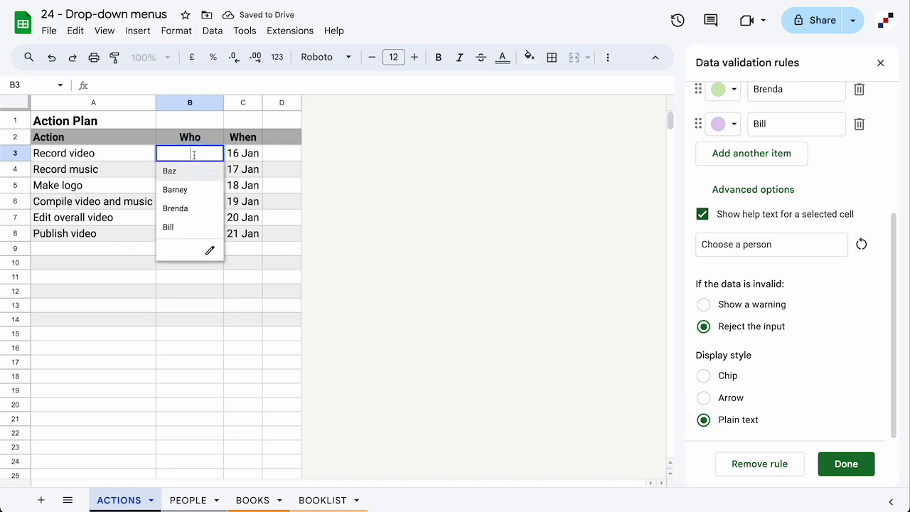
click(200, 278)
Step: Set the display style of the drop-downs in B3:B8 to Chip and save the validation rule
drag(200, 158, 201, 235)
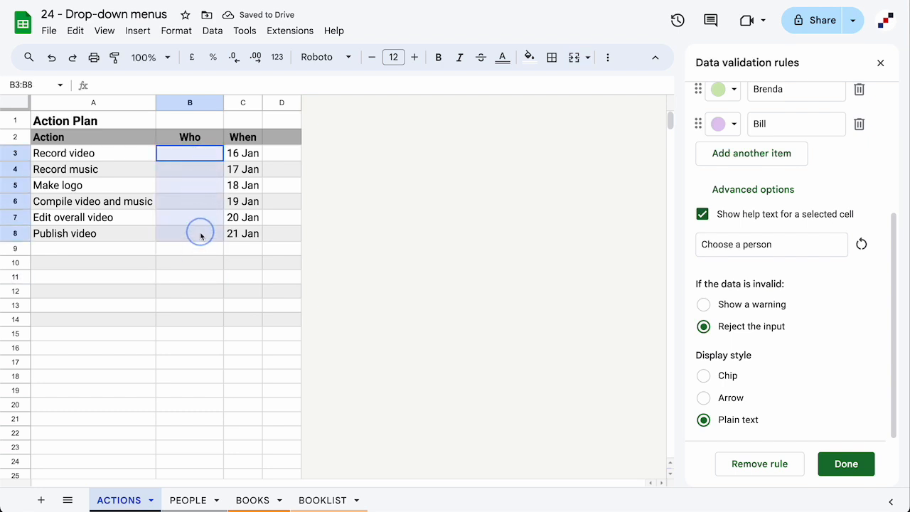
click(703, 375)
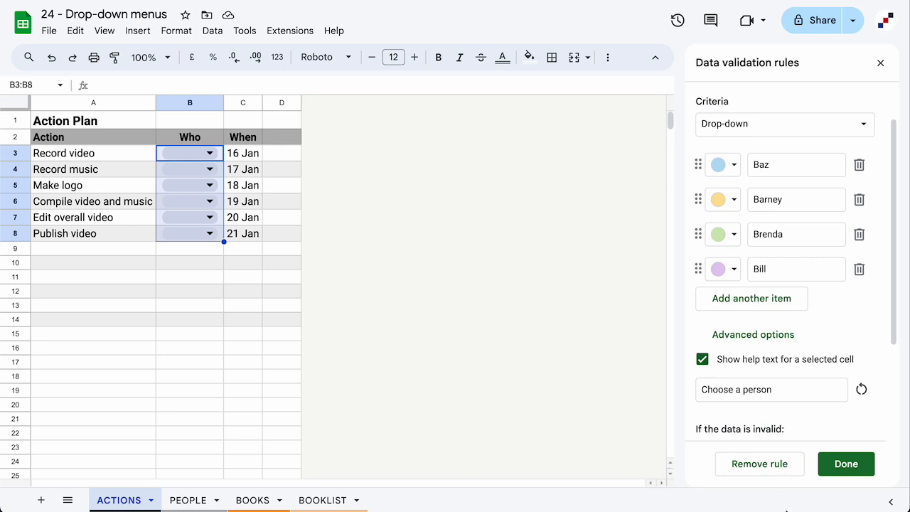
click(850, 467)
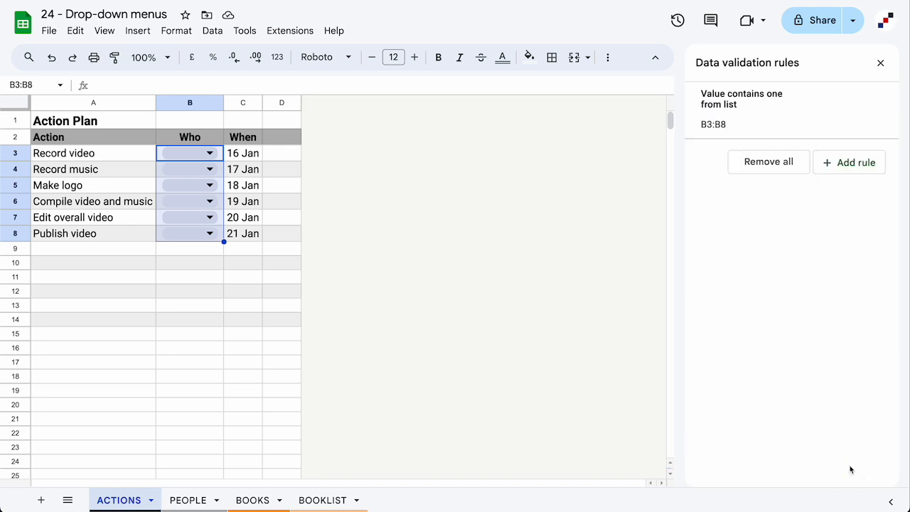
Step: Examine the drop-down list in B3 and the validation rule behind it, closing the rule without changes
click(221, 161)
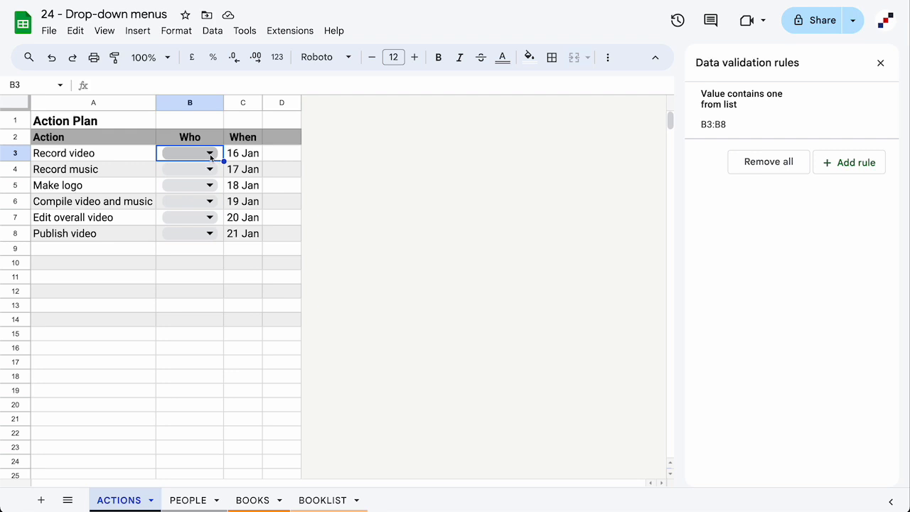
click(210, 153)
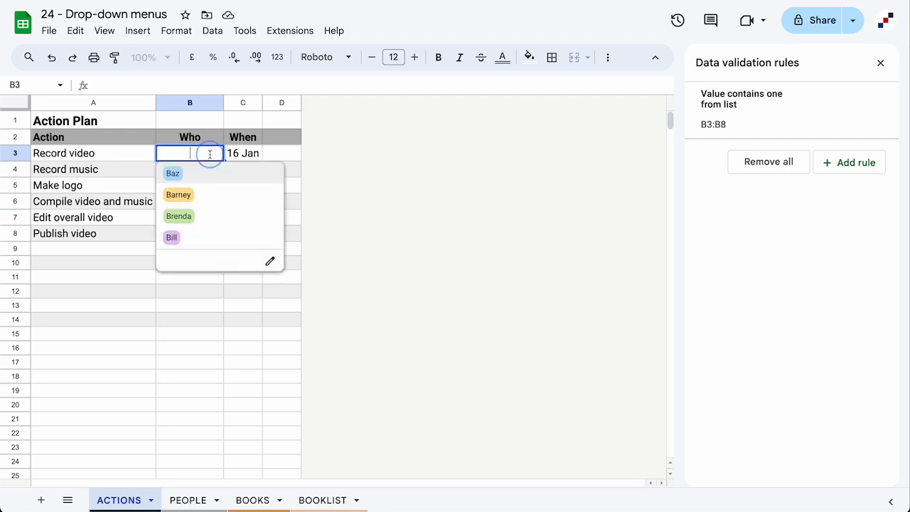
click(270, 262)
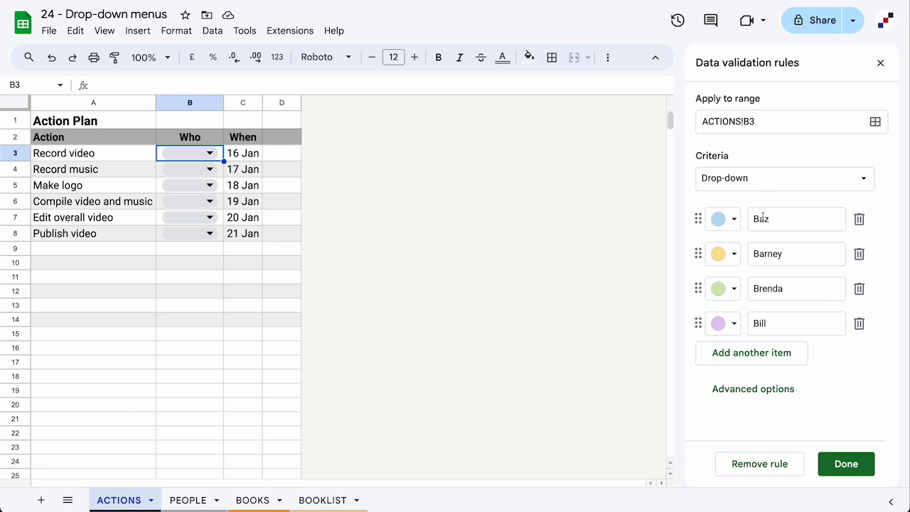
click(881, 64)
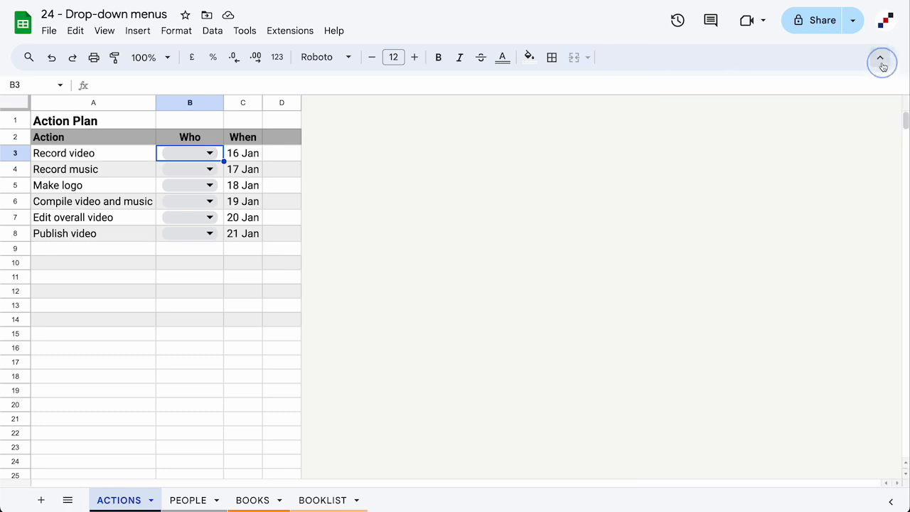
click(210, 154)
click(203, 175)
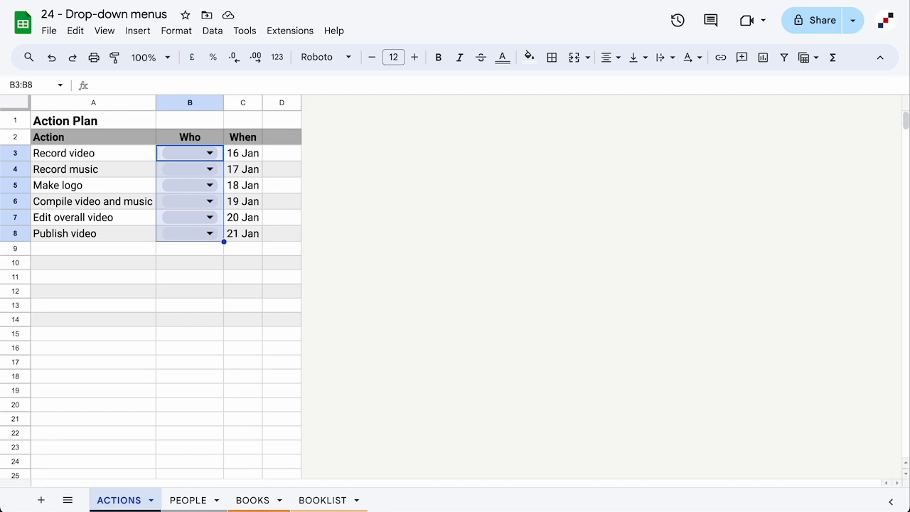
Step: Change the criteria of the B3:B8 rule to Drop-down (from a range), with PEOPLE!A1:A4 as the source
right_click(192, 204)
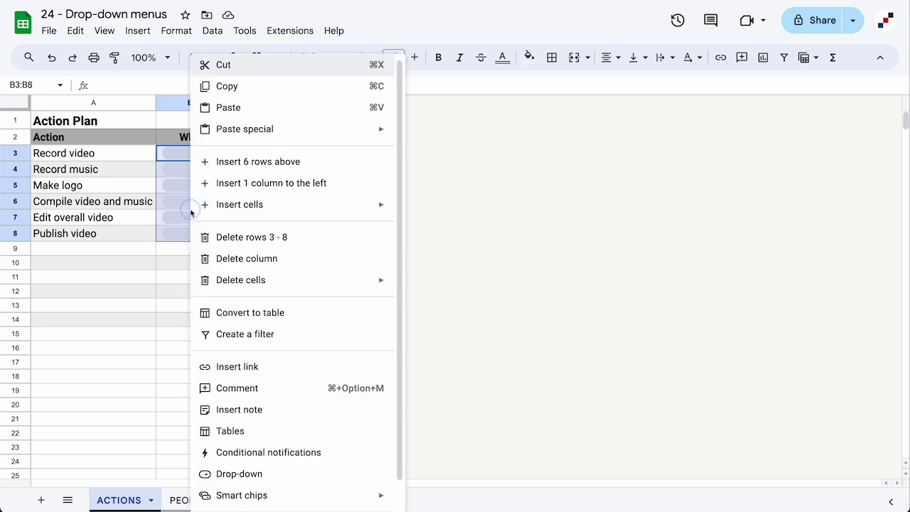
click(266, 473)
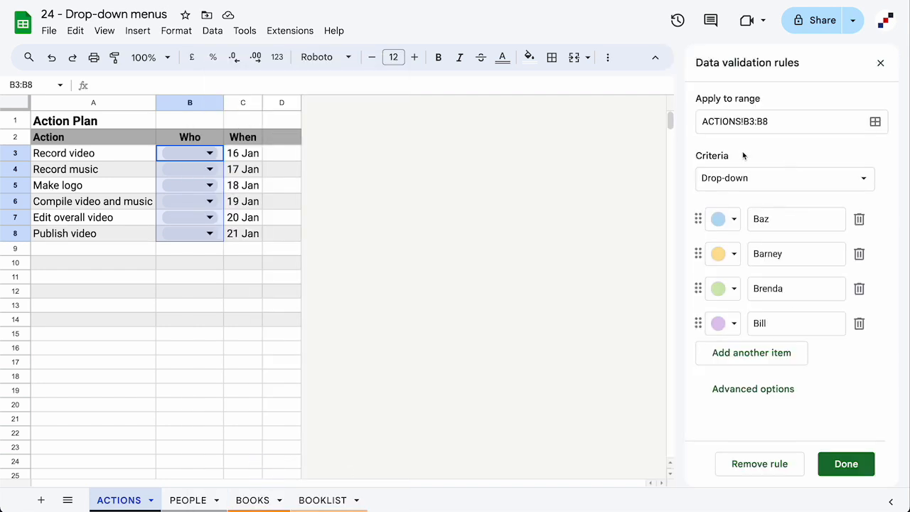
click(745, 181)
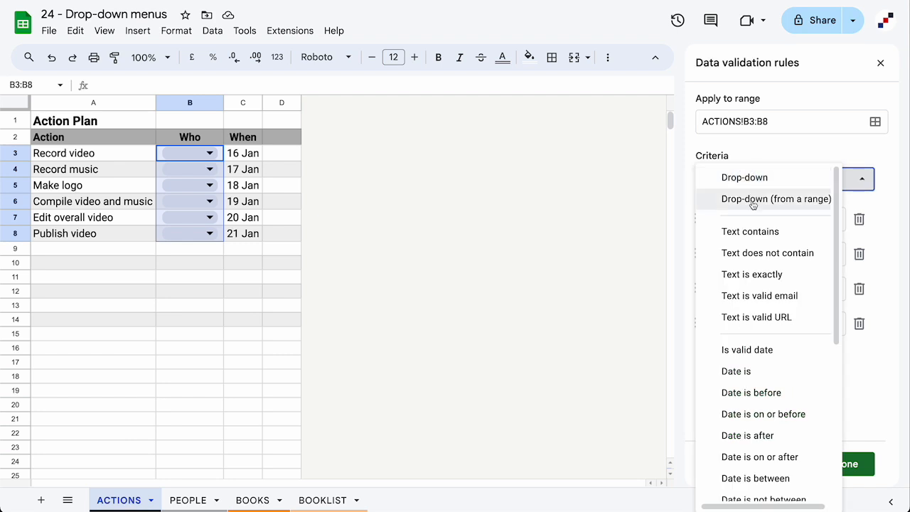
click(783, 203)
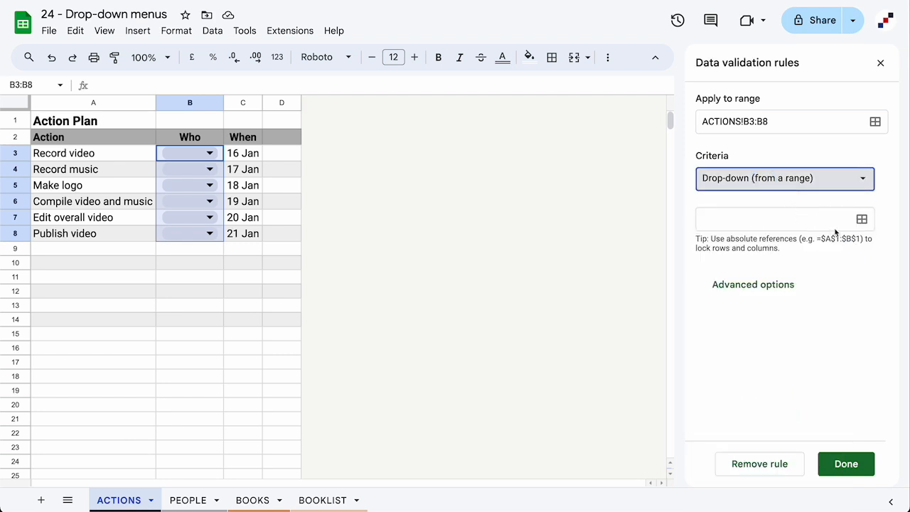
click(862, 220)
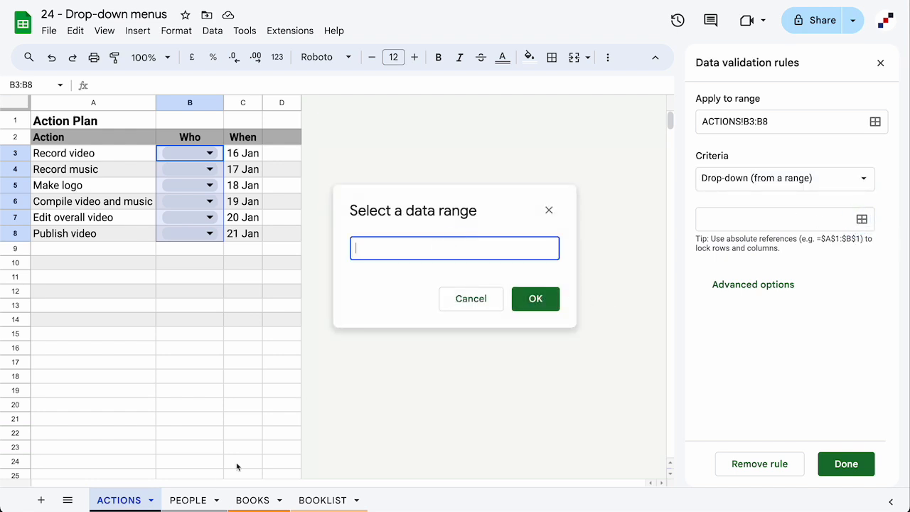
click(188, 499)
drag(73, 119, 74, 169)
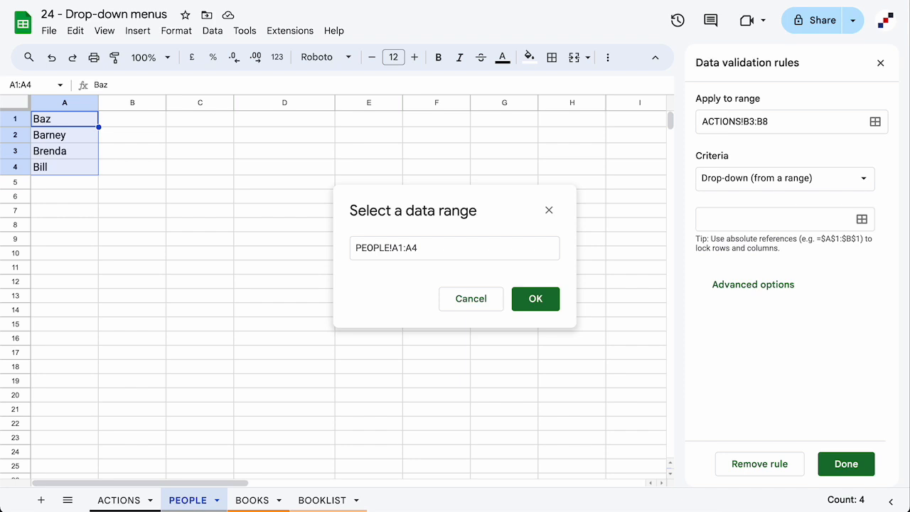
click(541, 303)
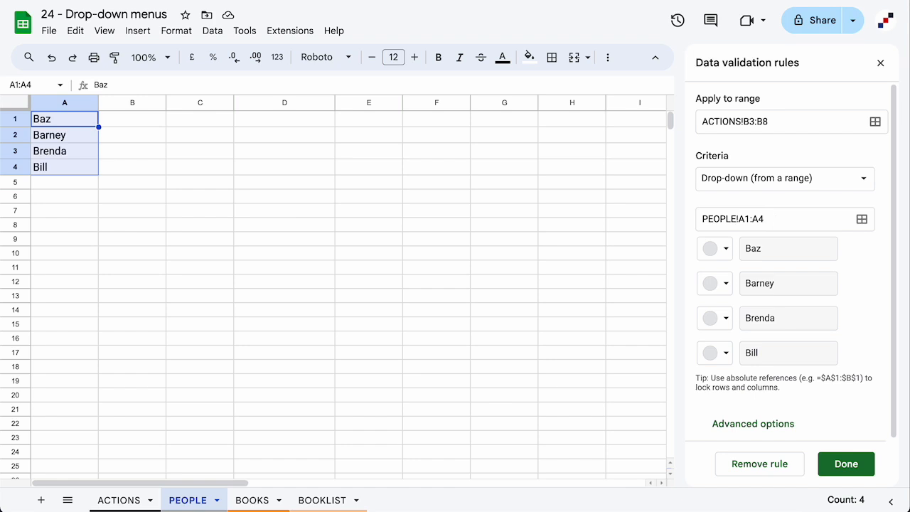
Step: Extend the rule's source range to the open-ended range PEOPLE!A1:A
click(779, 220)
key(BackSpace)
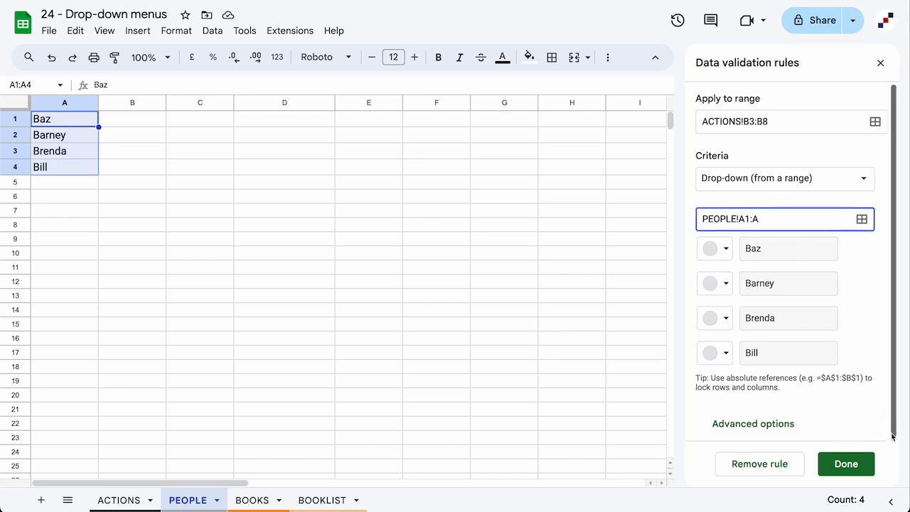
click(874, 320)
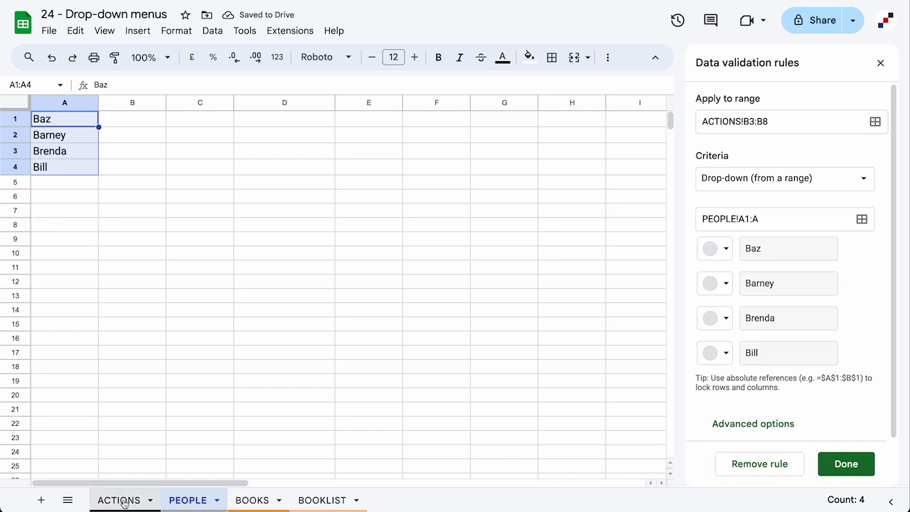
Step: Add another person's first name in cell A5 of the PEOPLE sheet and check the drop-down list in B3 of ACTIONS
click(62, 187)
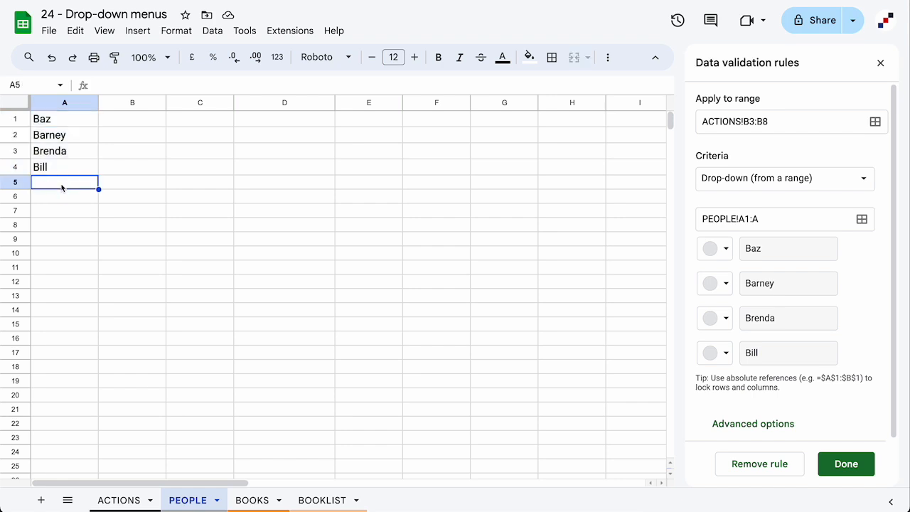
text(Bob)
key(Return)
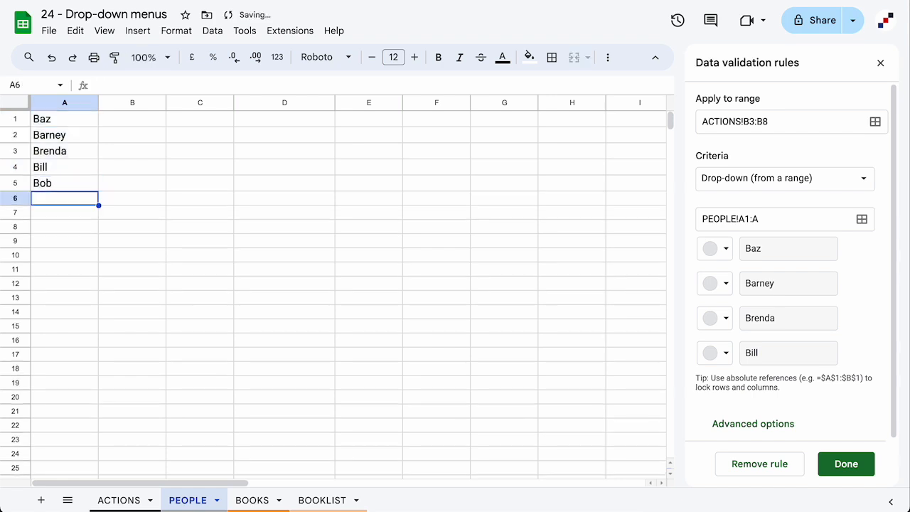
click(118, 500)
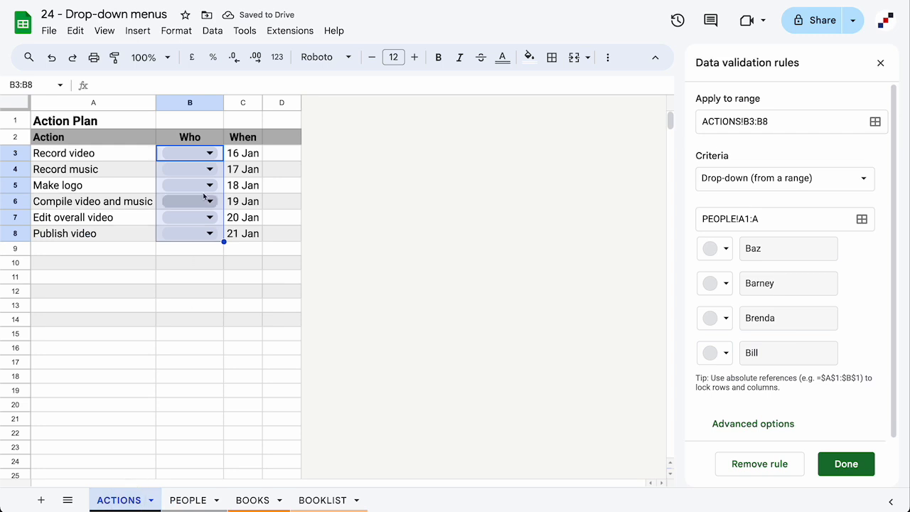
click(211, 154)
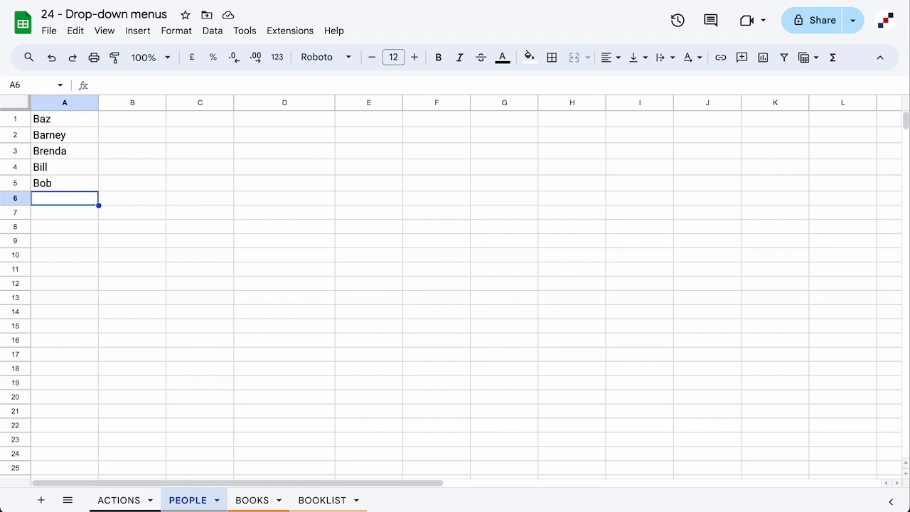
Step: Enter the formula =SORT(A1:A5) in cell B1 of the PEOPLE sheet to list the names alphabetically
click(78, 121)
click(128, 123)
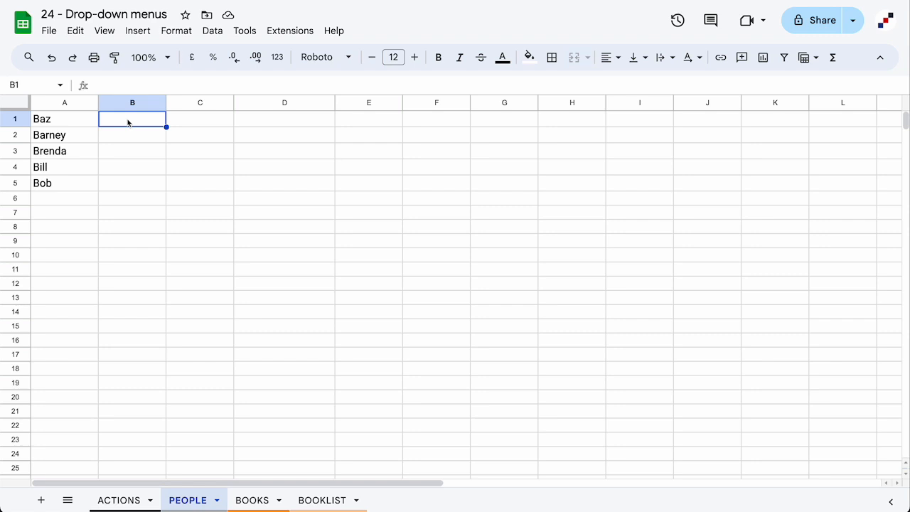
text(=SORT()
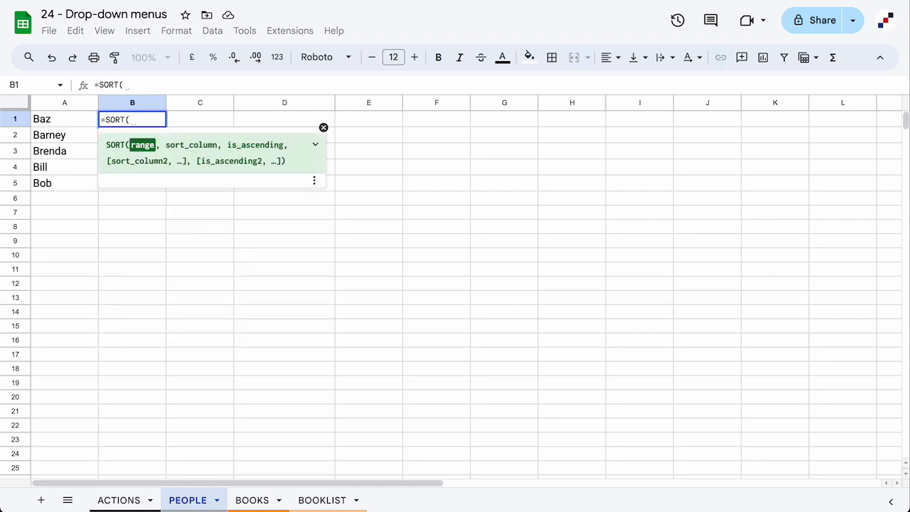
text(A1:)
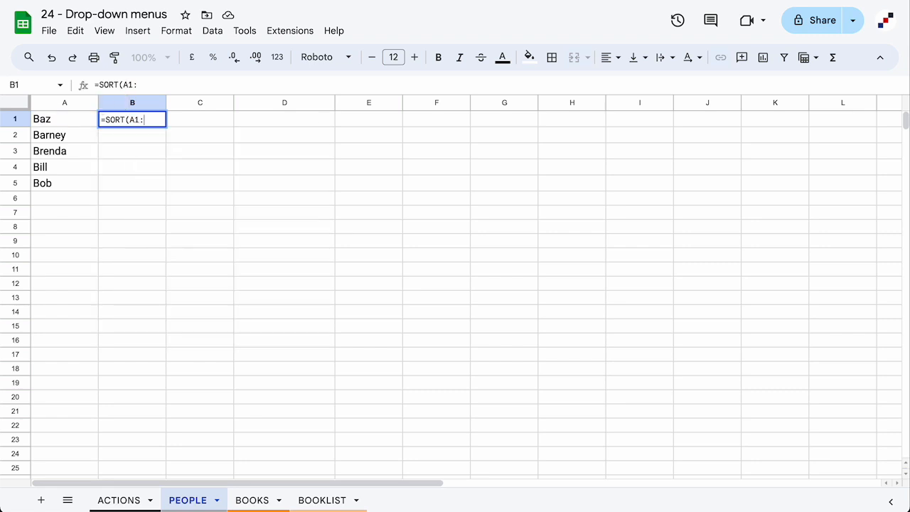
text(A5)
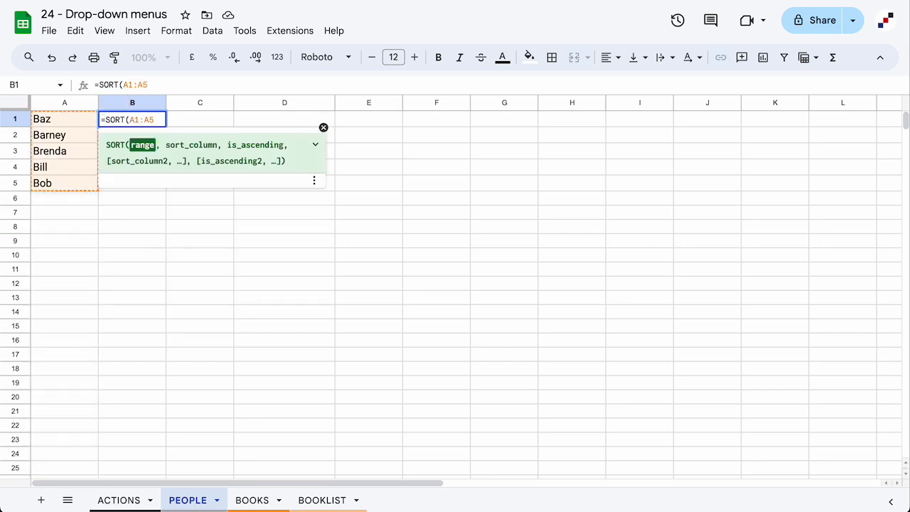
text())
key(Return)
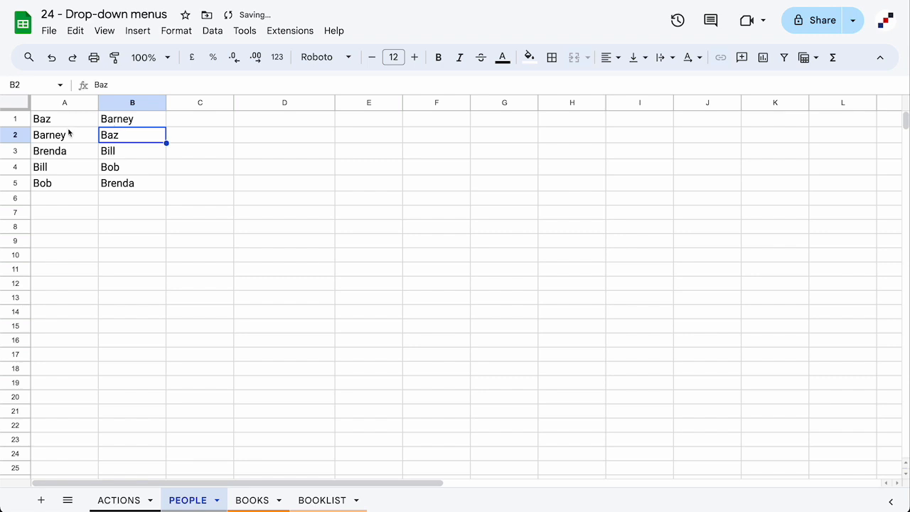
Step: Change the source range of the B3:B8 drop-downs on ACTIONS to column B of the PEOPLE sheet and preview the list in B8
key(alt+Up)
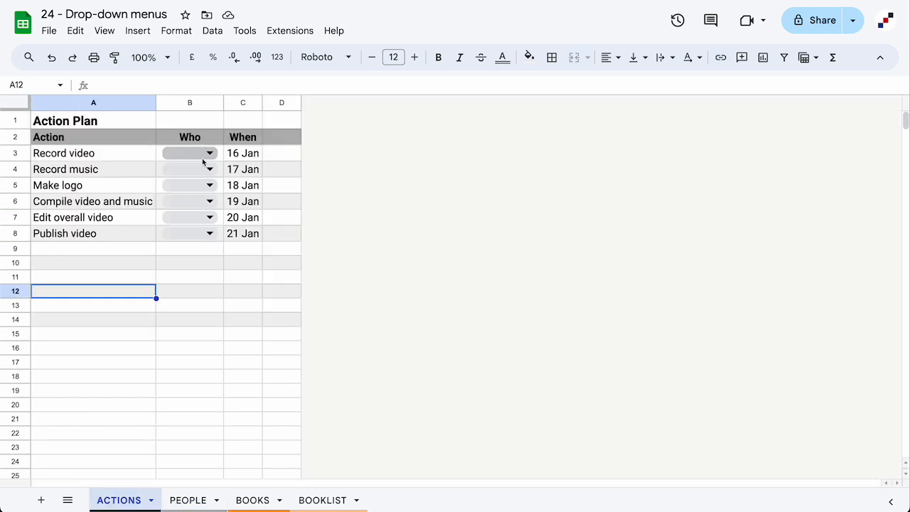
drag(220, 155, 218, 239)
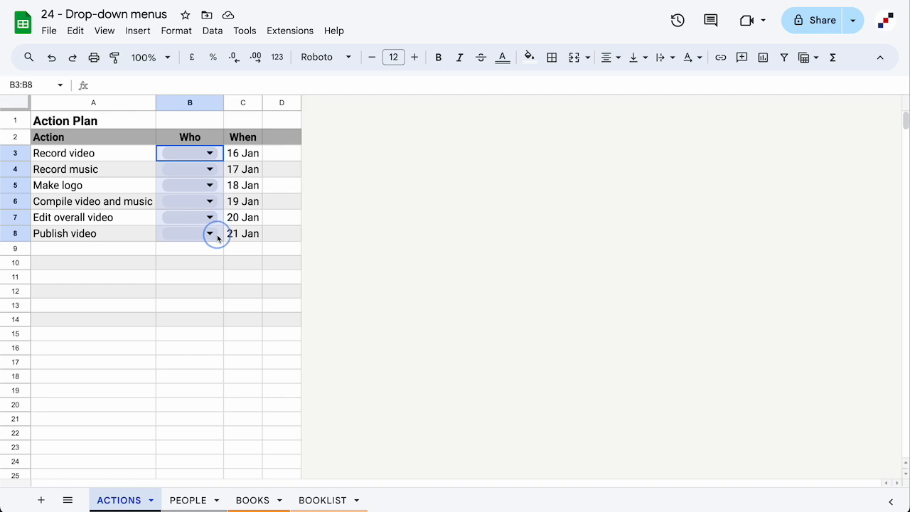
right_click(197, 194)
click(246, 473)
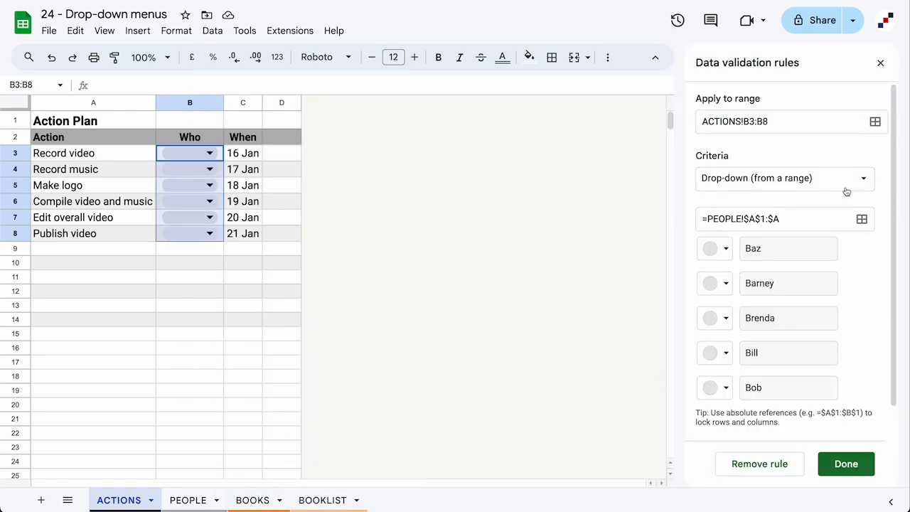
click(753, 219)
key(BackSpace)
text(B)
key(BackSpace)
text(B)
click(852, 468)
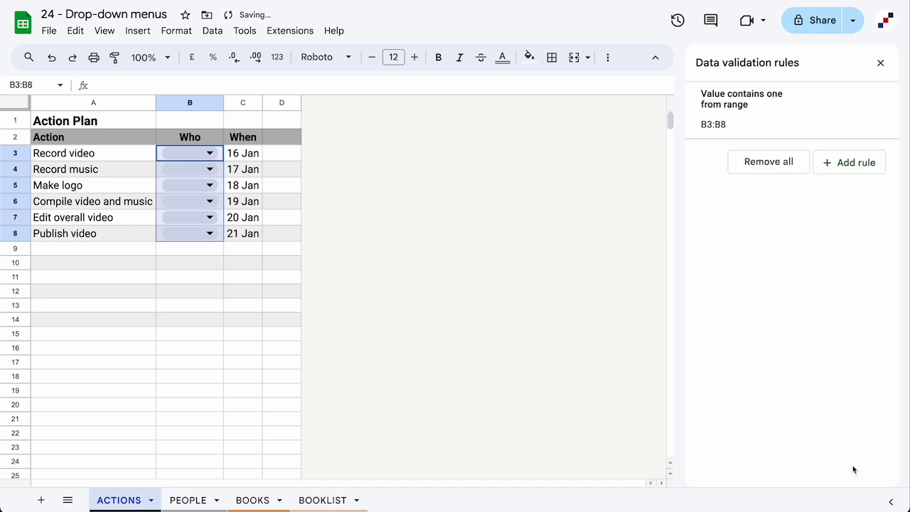
click(190, 277)
click(210, 234)
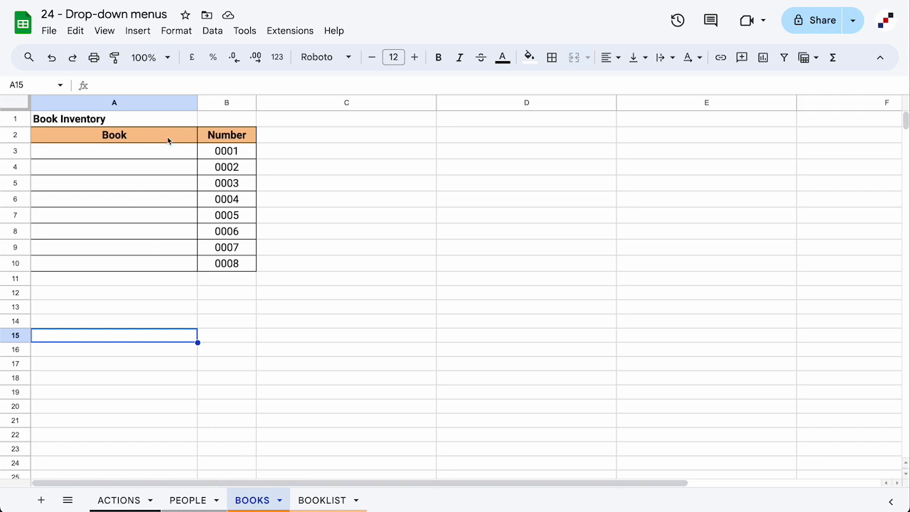
Step: Enter the formula =SORT(UNIQUE(BOOKS!A3:A)) in cell A1 of the BOOKLIST sheet
click(320, 501)
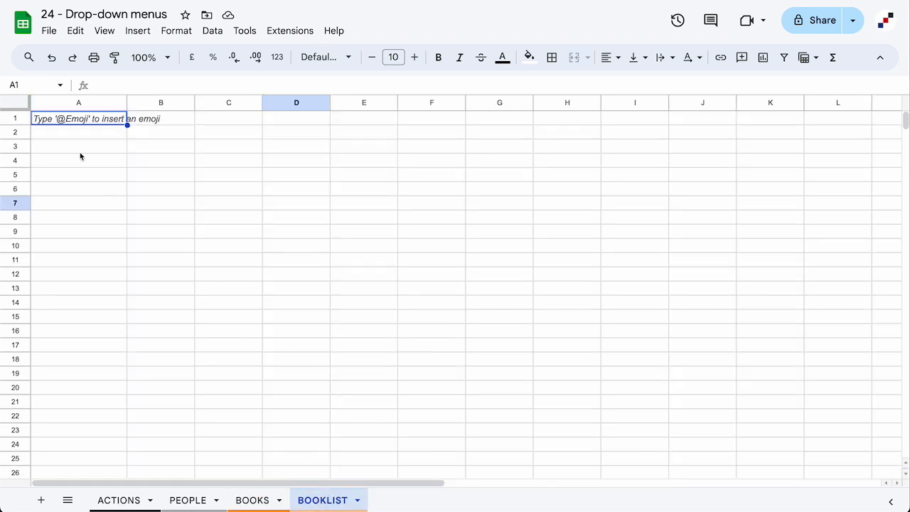
click(79, 121)
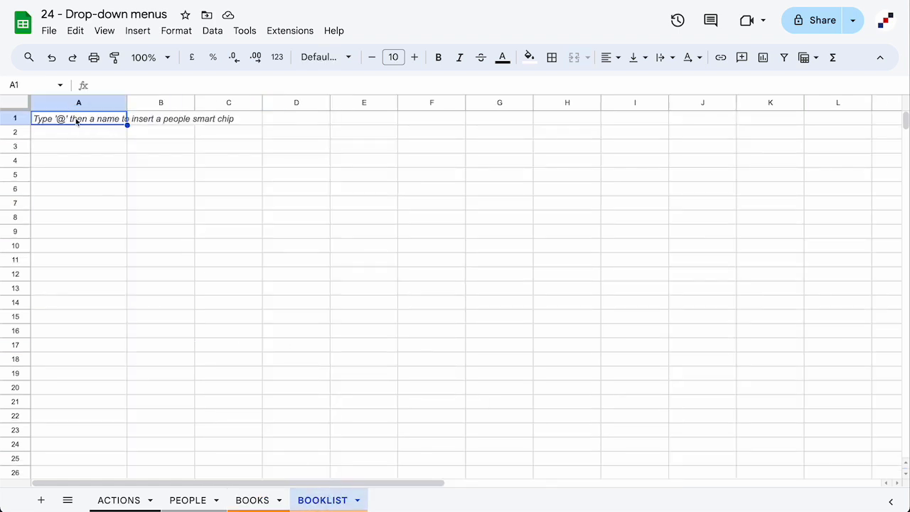
text(=SORT)
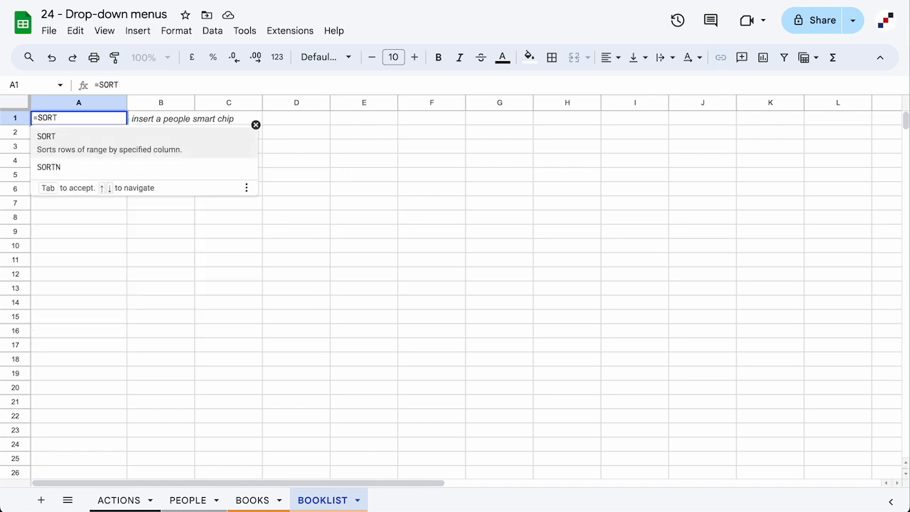
text((UNIQU)
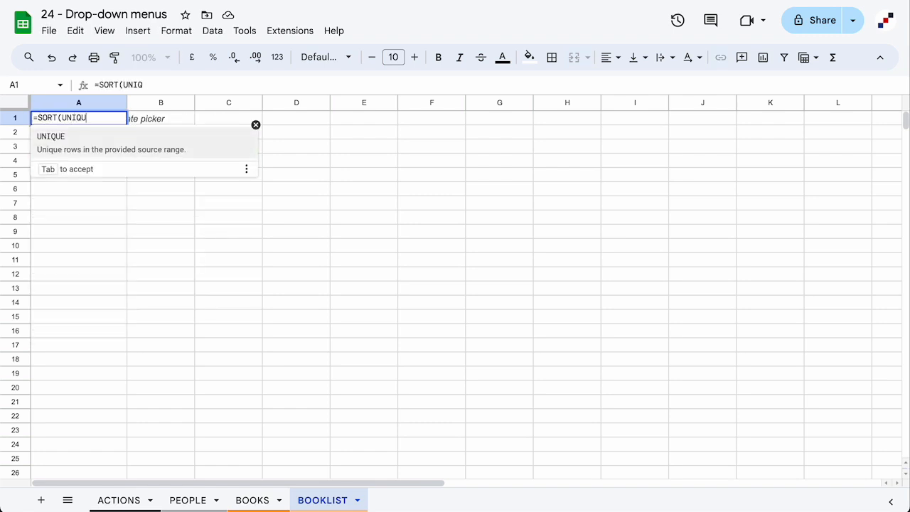
text(E(BO)
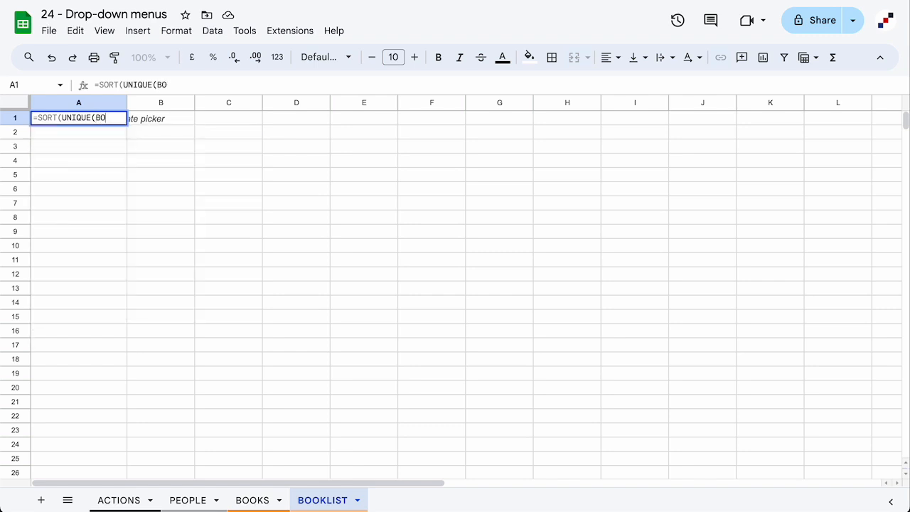
text(OKS!A3:A)))
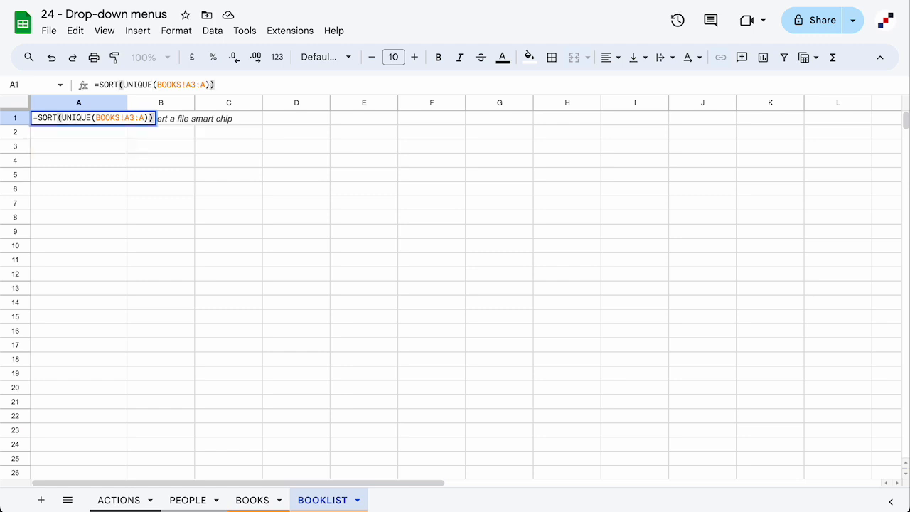
key(Return)
key(Up)
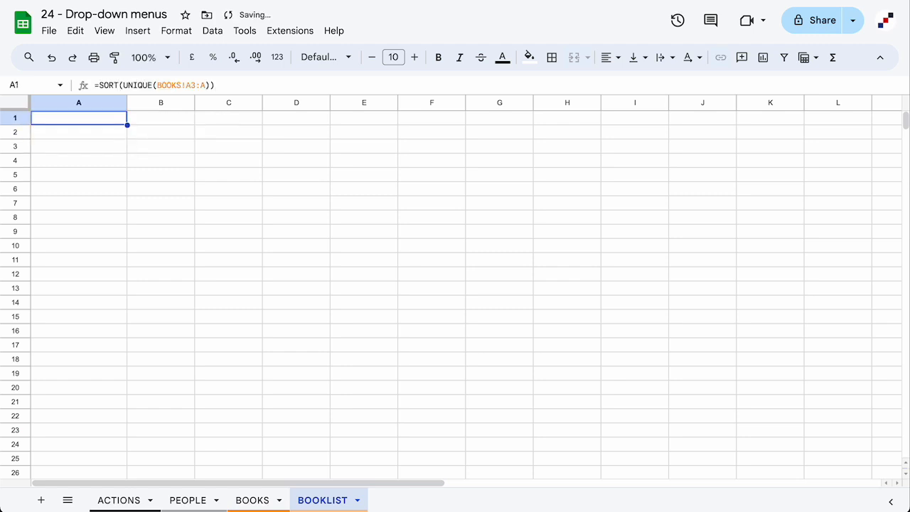
Step: Add a drop-down rule to A3:A10 of the BOOKS sheet with the criteria Drop-down (from a range)
click(253, 502)
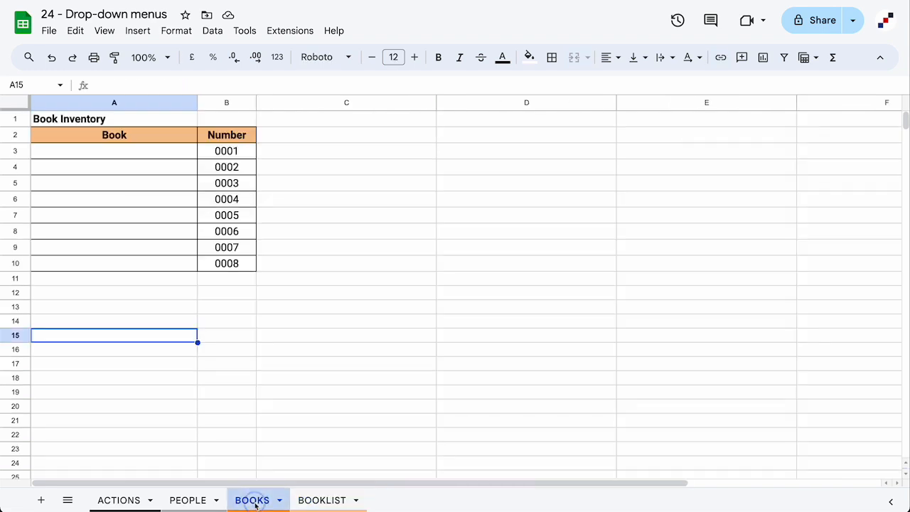
click(130, 152)
drag(130, 152, 134, 266)
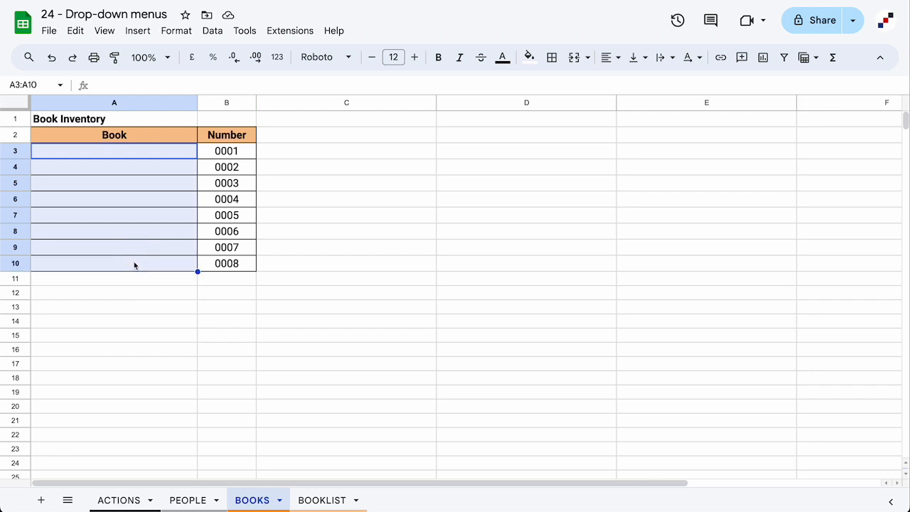
right_click(164, 167)
click(229, 474)
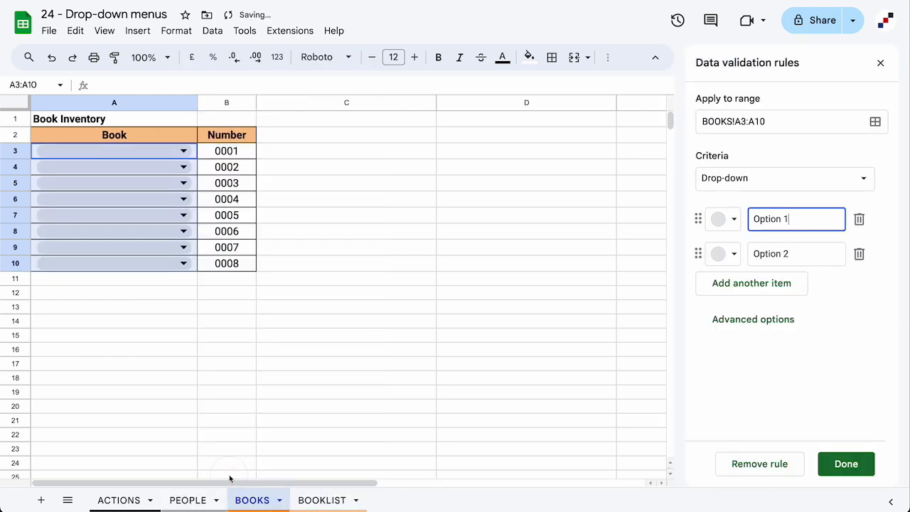
click(757, 182)
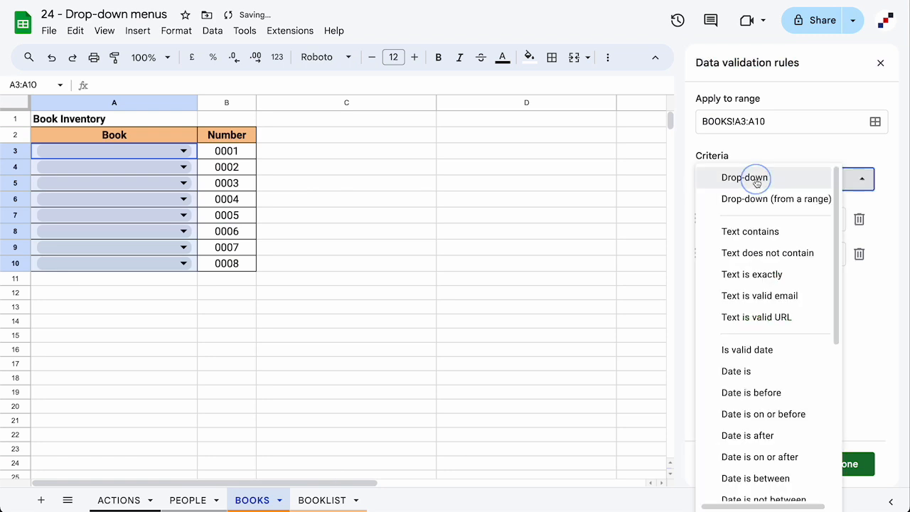
click(755, 203)
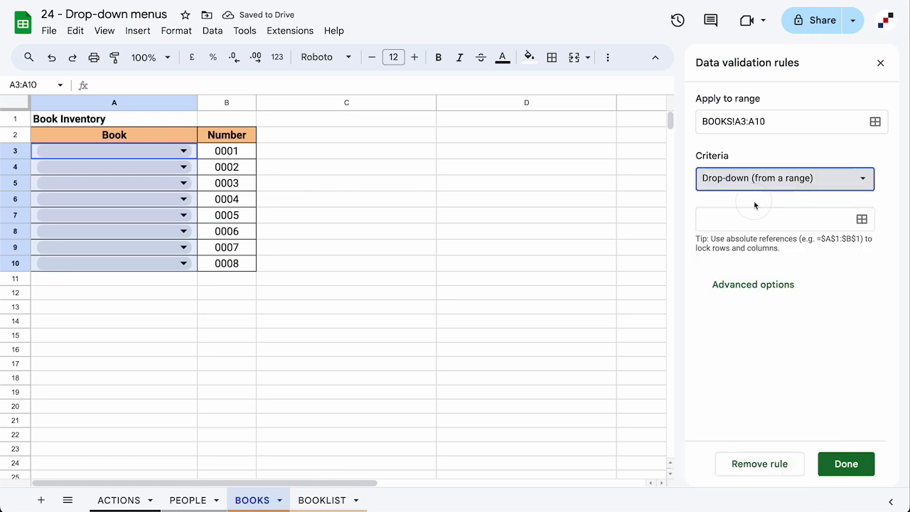
Step: Set the rule's source range to BOOKLIST!A1:A1000
click(862, 220)
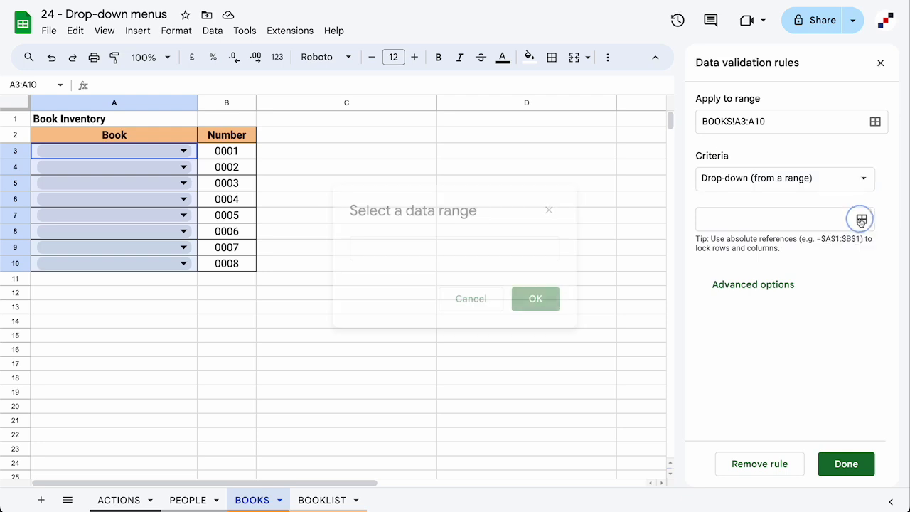
click(322, 499)
drag(97, 118, 78, 475)
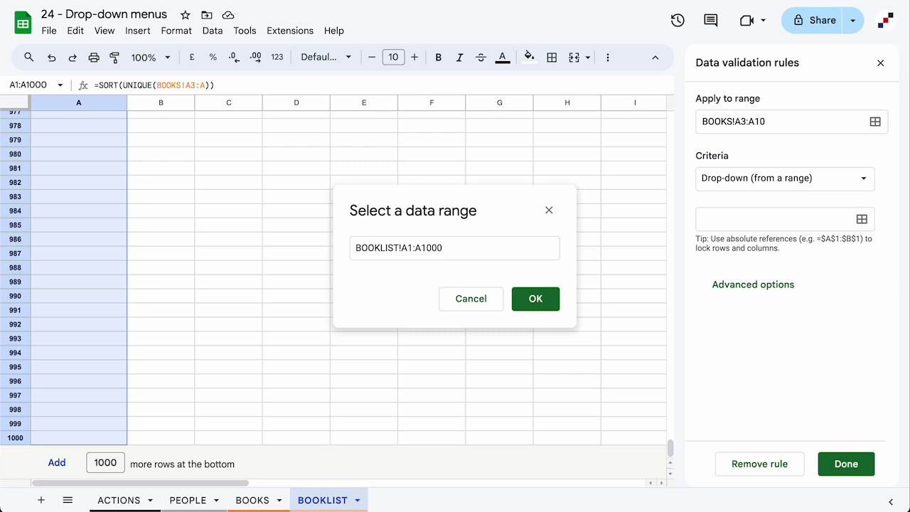
click(536, 299)
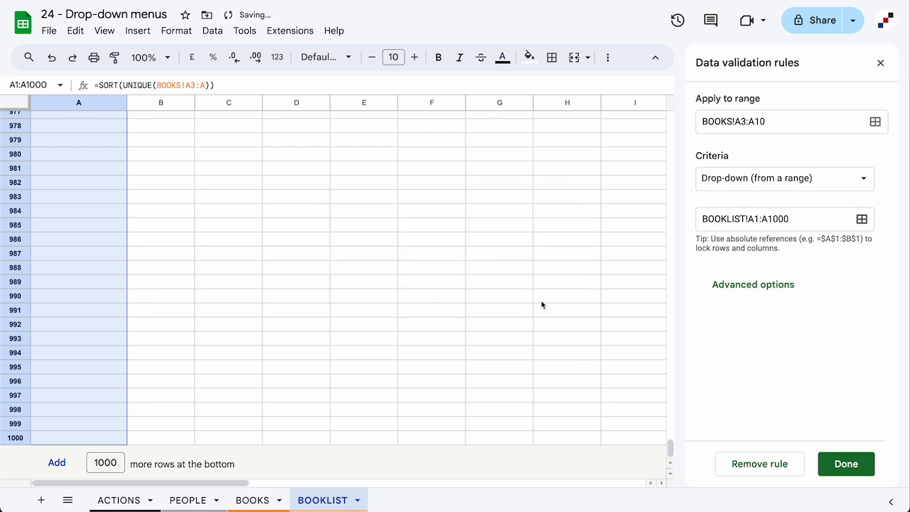
Step: Set the rule to show a warning when the data is invalid and save it
click(782, 287)
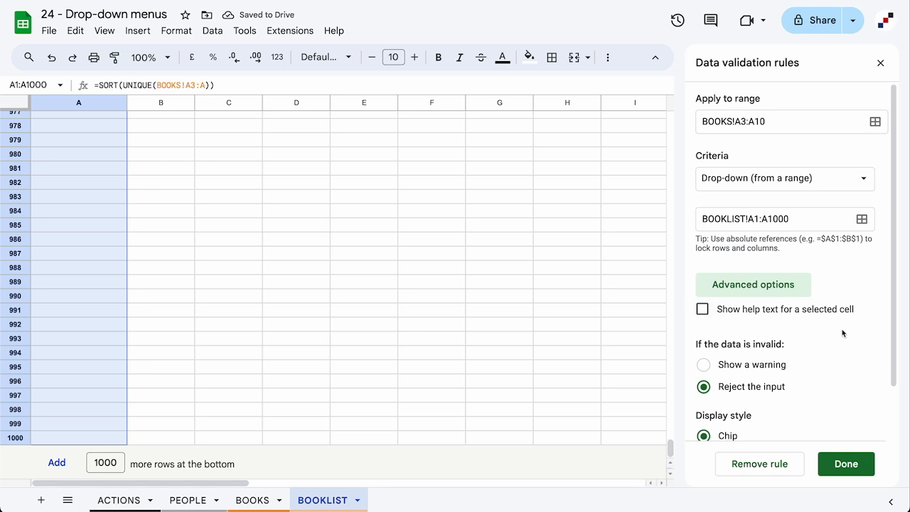
scroll(835, 349, down, 1)
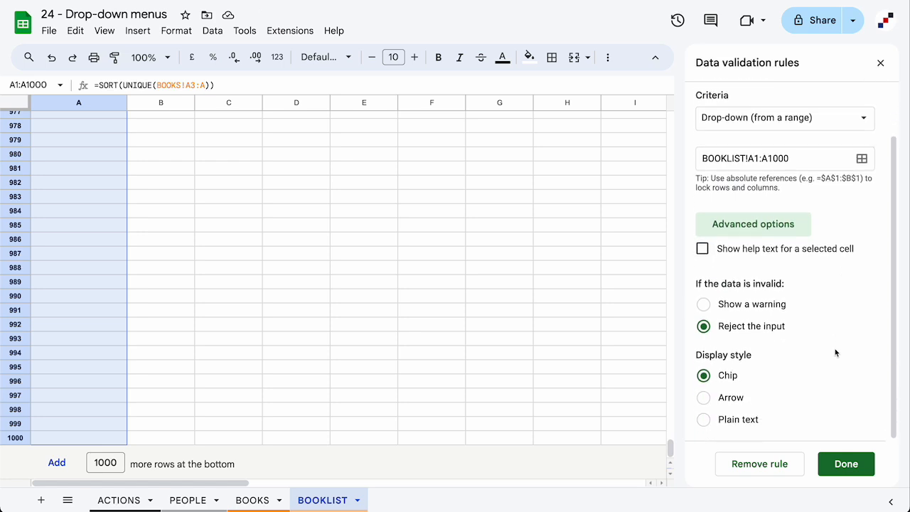
click(703, 305)
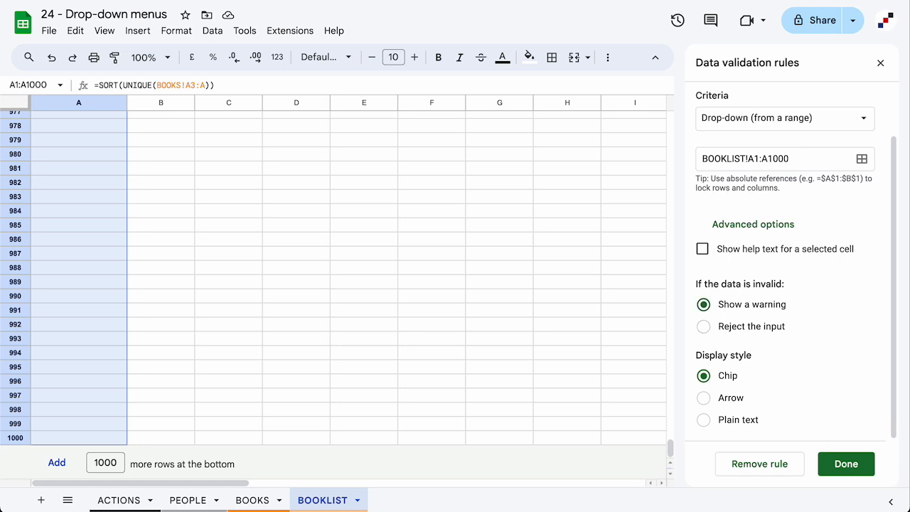
click(848, 466)
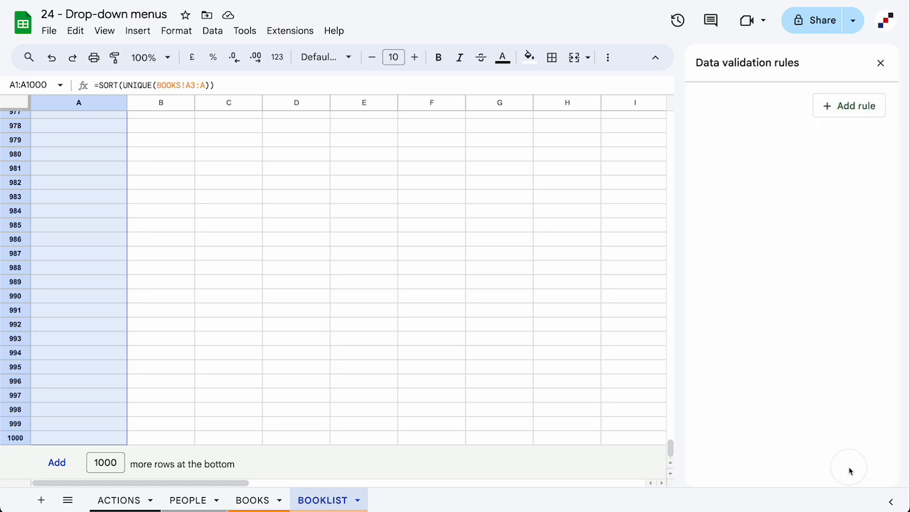
Step: Enter English File - Pre-Int in A3 of the BOOKS sheet and check its drop-down list and the BOOKLIST sheet
click(272, 507)
text(E)
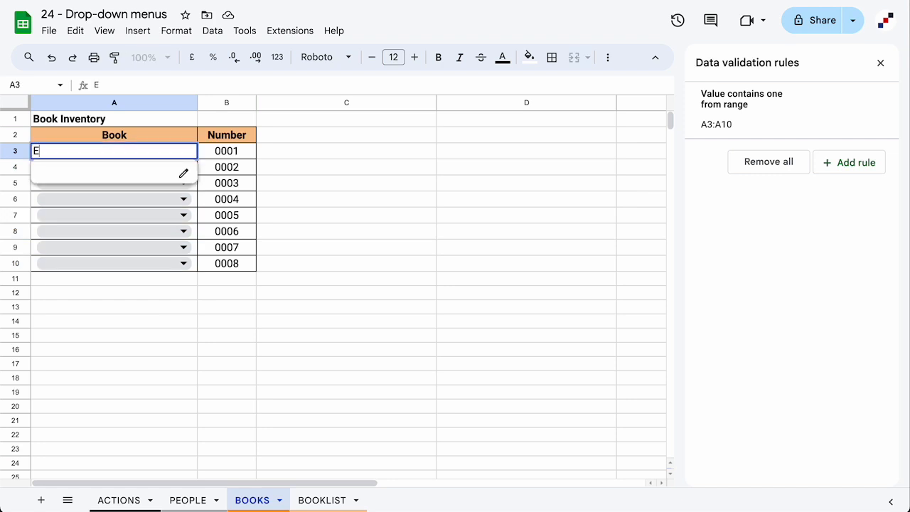
text(nglish File - Pre-Int)
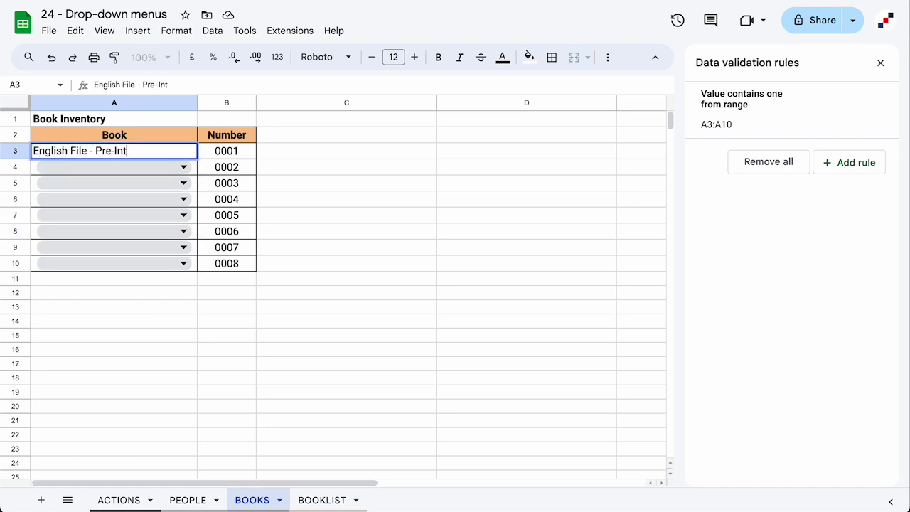
key(Return)
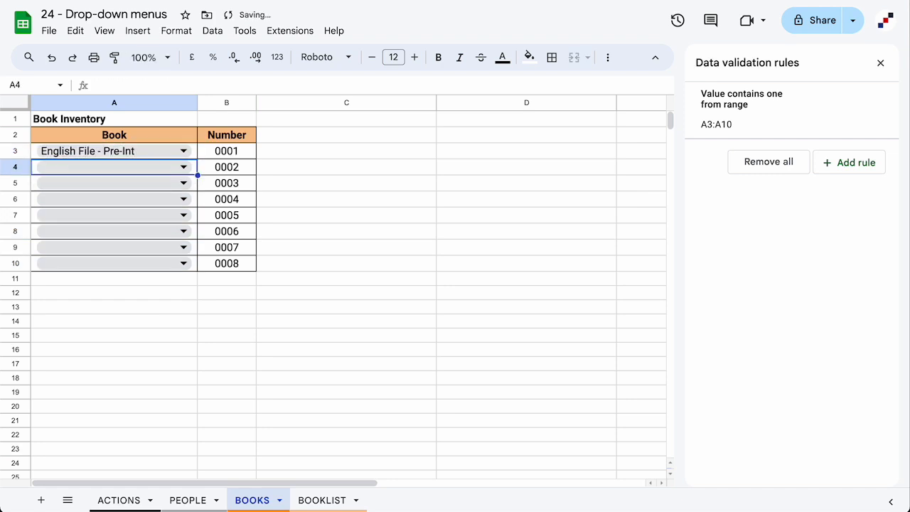
click(185, 152)
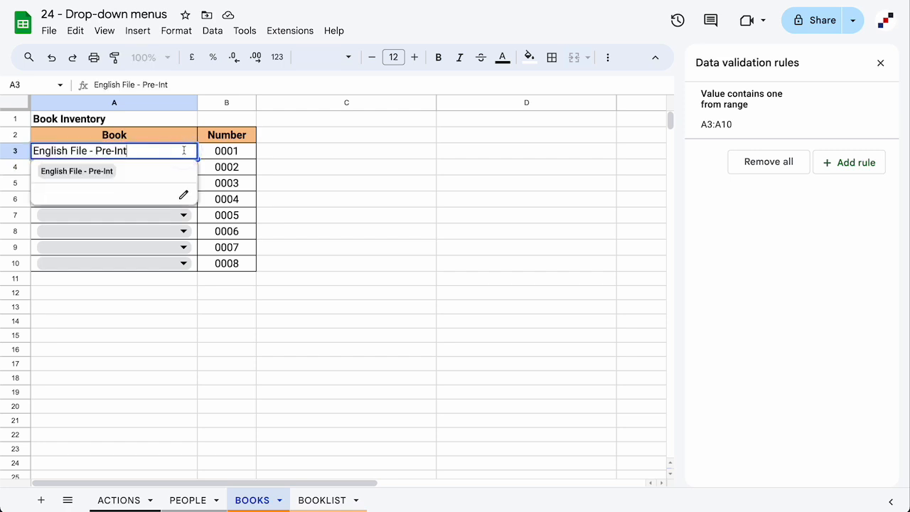
click(161, 322)
click(321, 499)
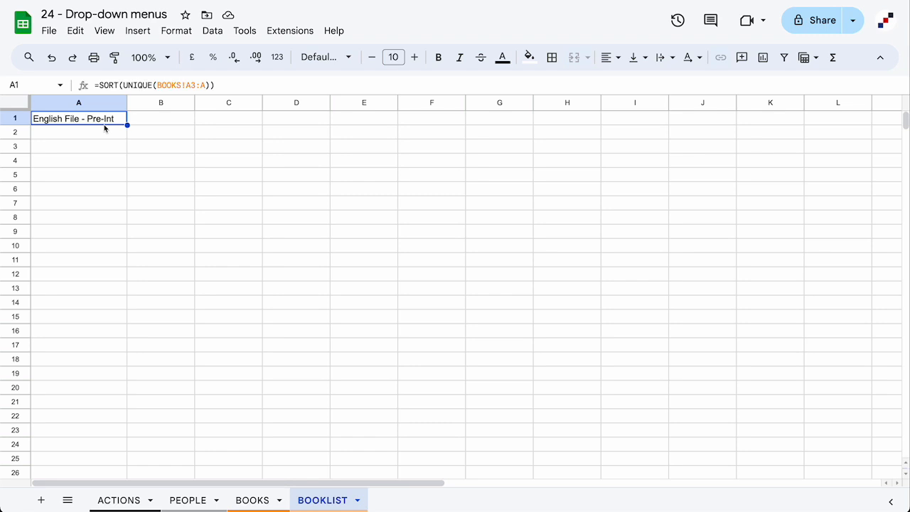
Step: Enter English File - Upper-Int in A4 and Business Result - Int in A5 of the BOOKS sheet
click(260, 500)
click(184, 167)
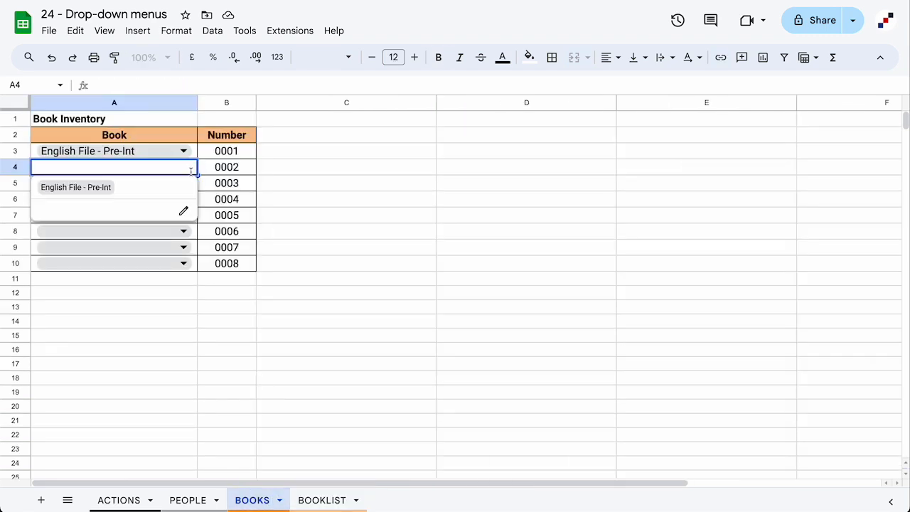
text(English File - )
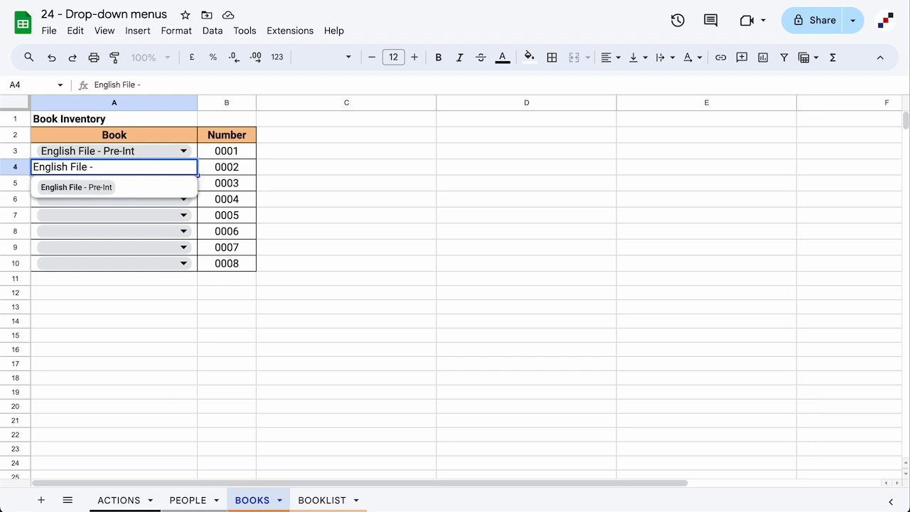
text(Upper-Int)
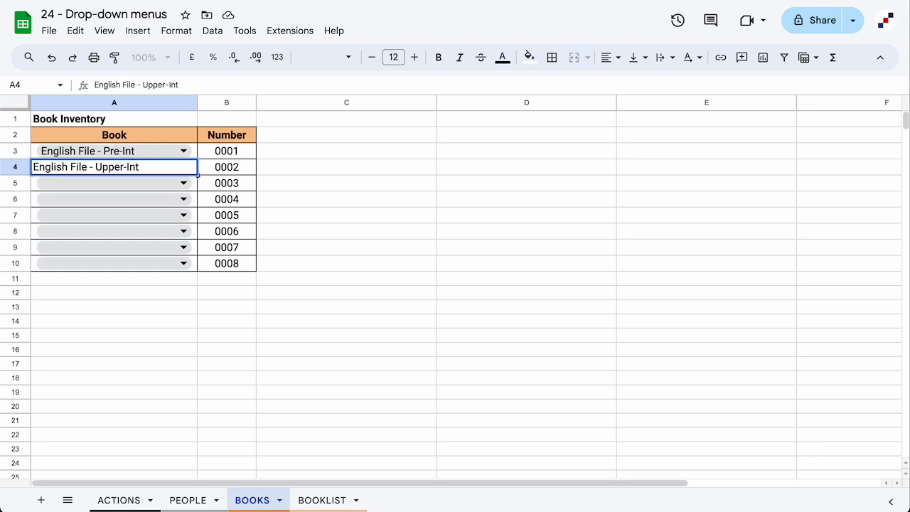
key(Return)
text(Business Result - Int)
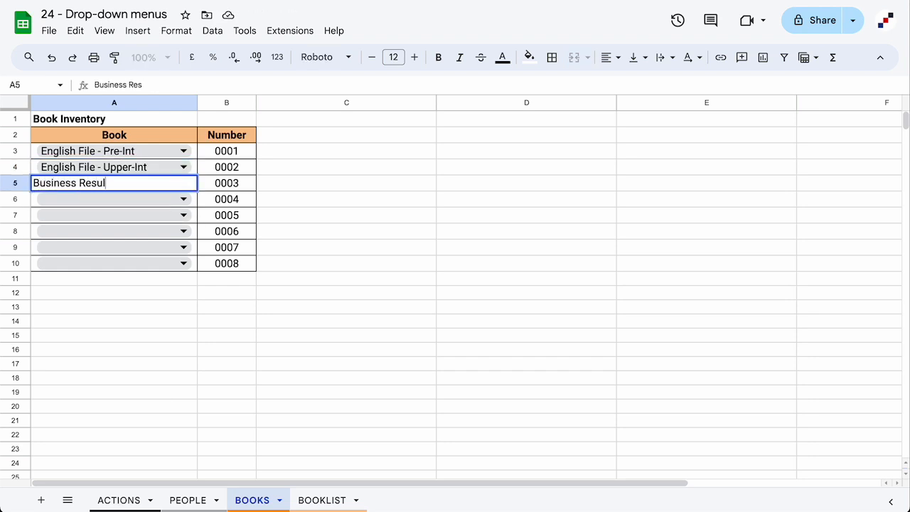
key(Return)
Step: Choose Business Result - Int in A6, English File - Pre-Int in A7 and English File - Upper-Int in A8, and review the BOOKLIST sheet
click(177, 200)
click(77, 217)
click(183, 215)
click(163, 254)
click(186, 232)
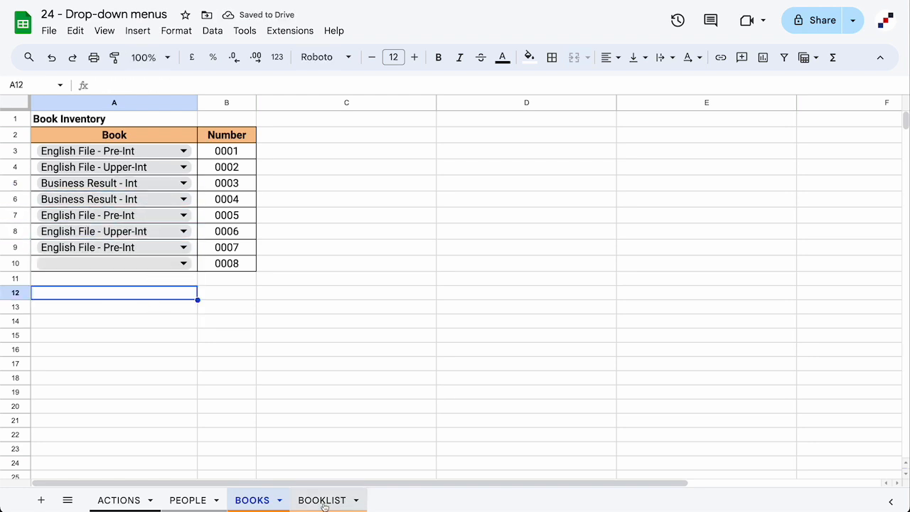
click(323, 501)
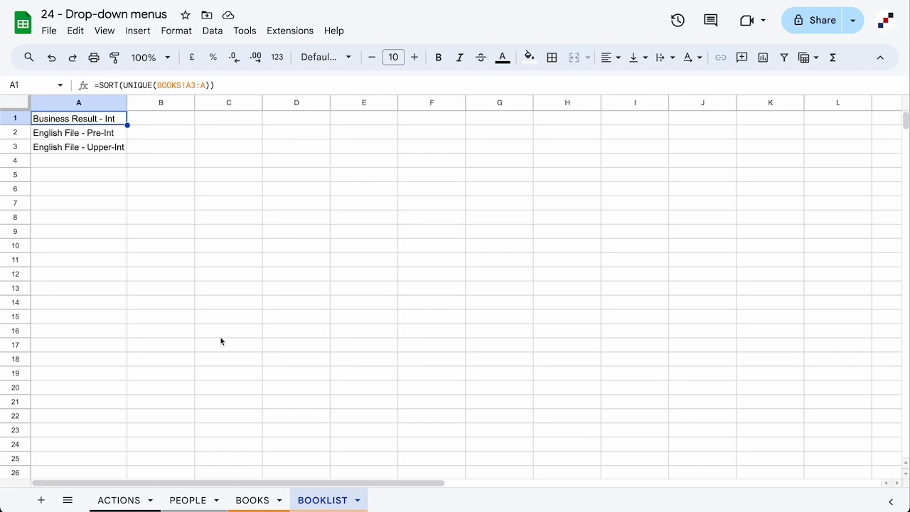
Step: Filter the drop-down list in A9 of the BOOKS sheet by the letter e and choose English File - Pre-Int
click(252, 500)
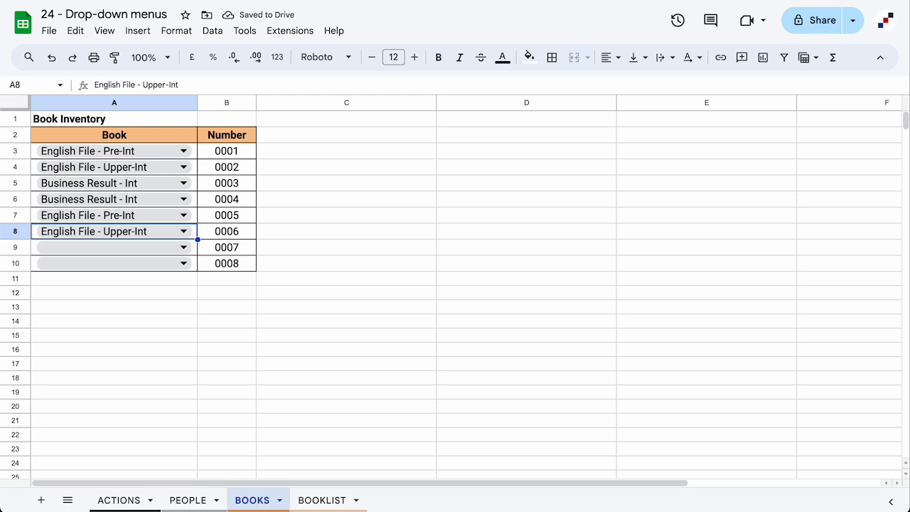
click(179, 247)
click(192, 252)
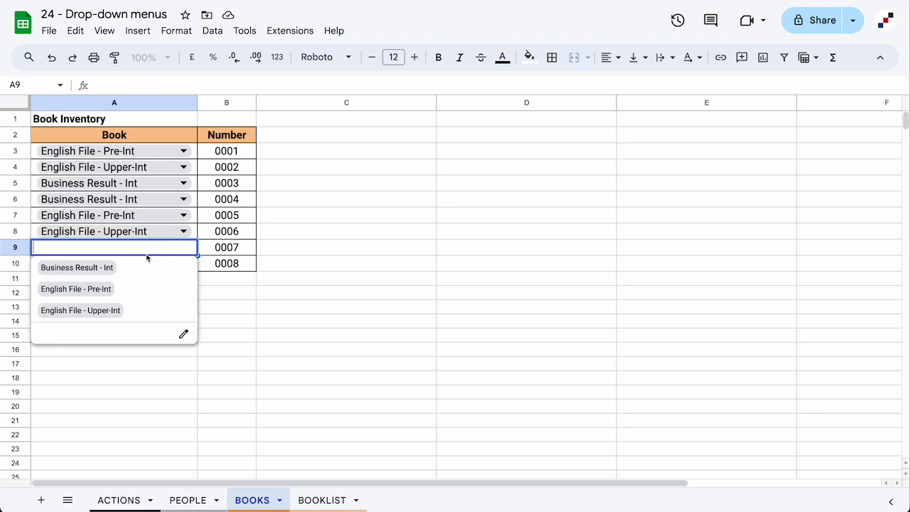
text(e)
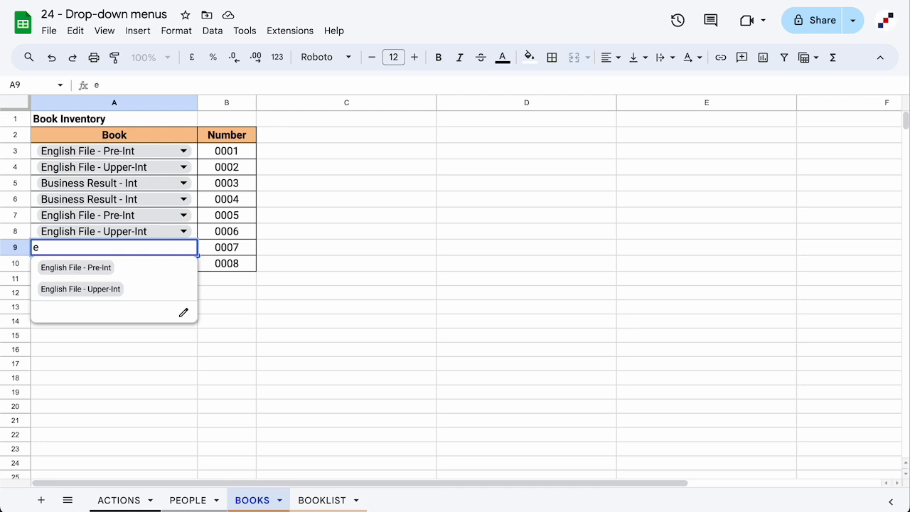
click(127, 274)
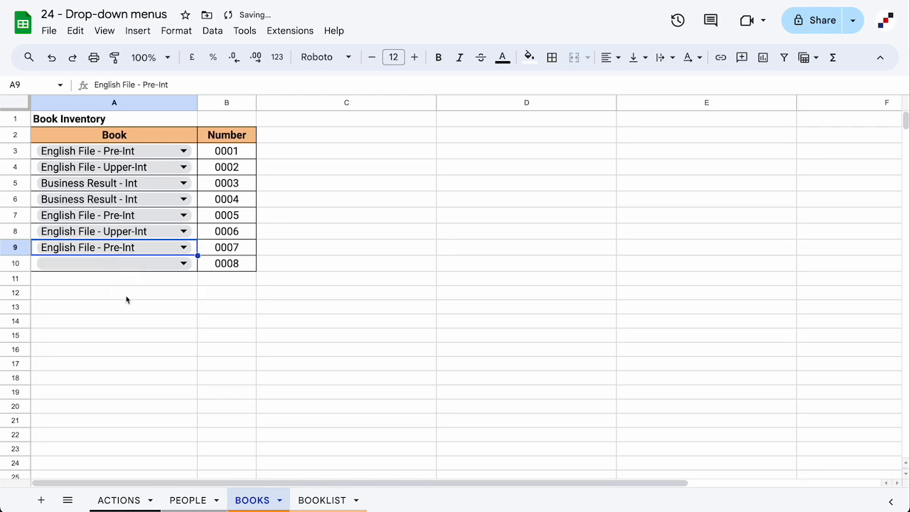
click(127, 299)
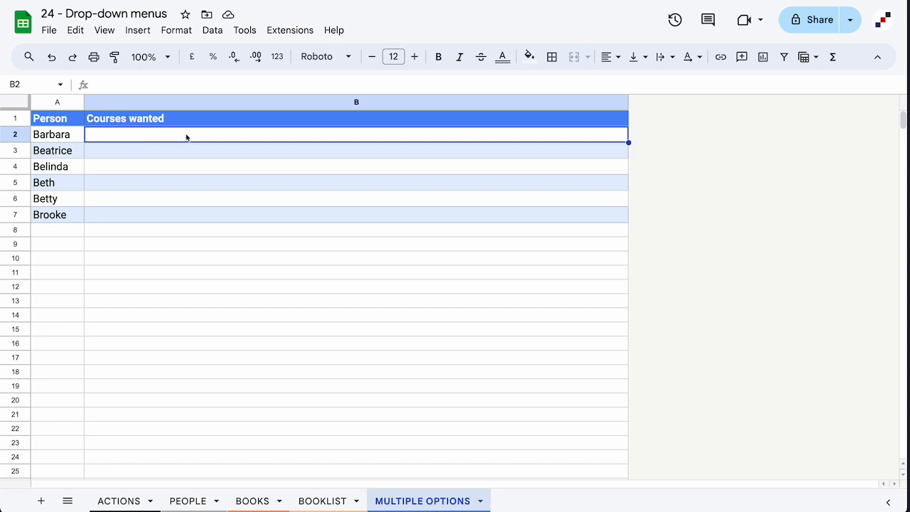
Step: Create a drop-down in B2:B7 with the items Art & Crafts, Coding, Digital Marketing, Websites and Woodwork
drag(199, 140, 199, 215)
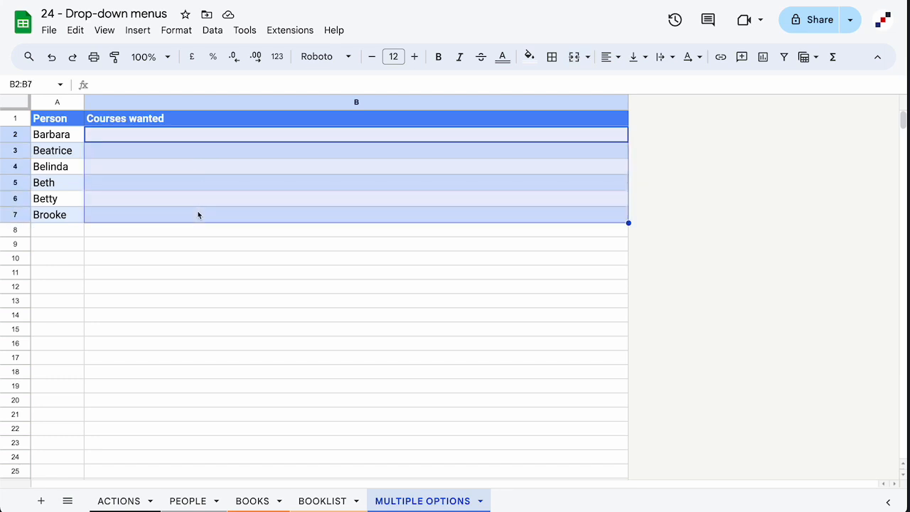
right_click(199, 214)
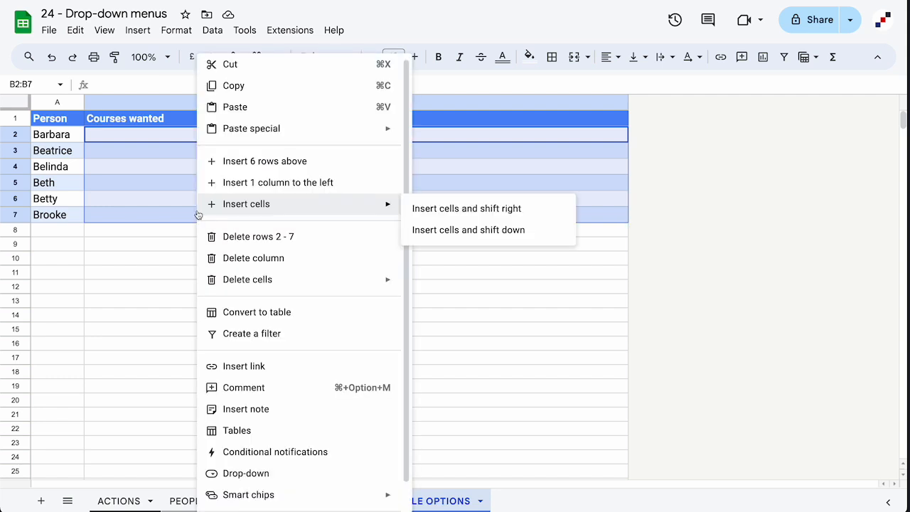
click(324, 474)
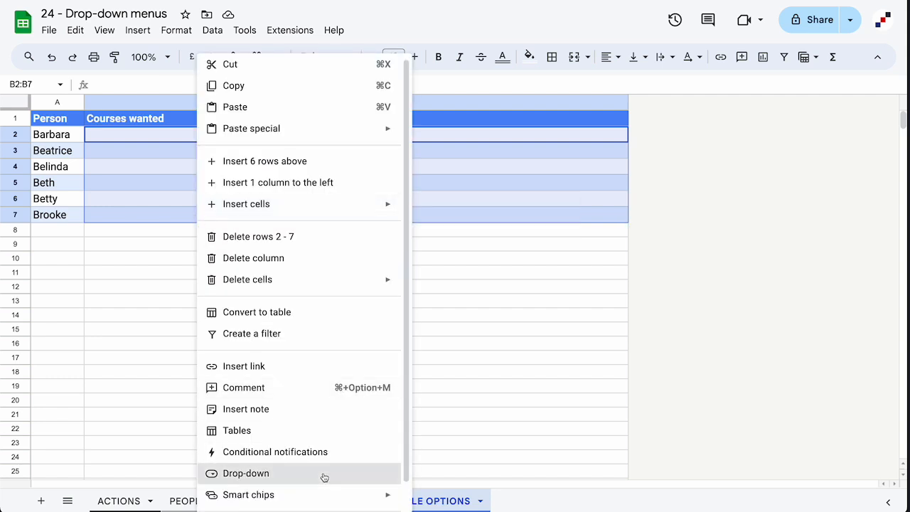
text(Art & Crafts)
click(797, 254)
text(Coding)
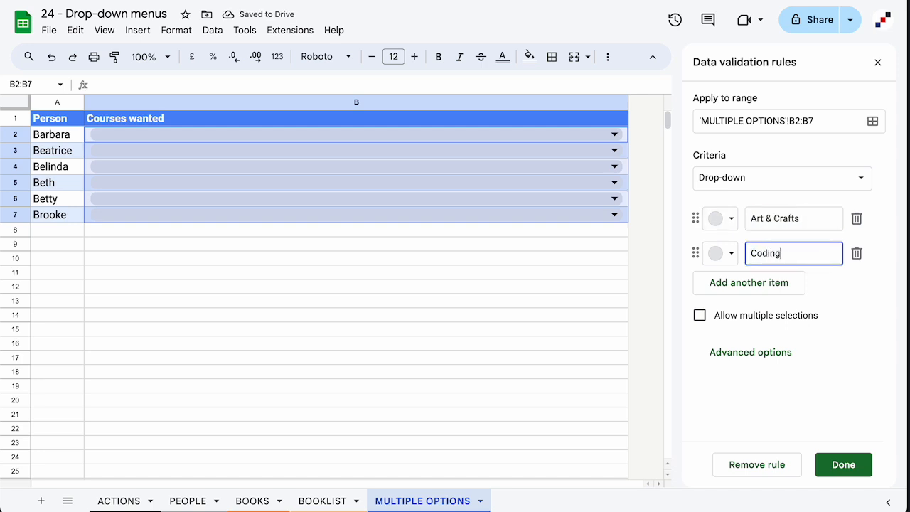
key(Return)
text(Digital Marketing)
key(Return)
text(Websites)
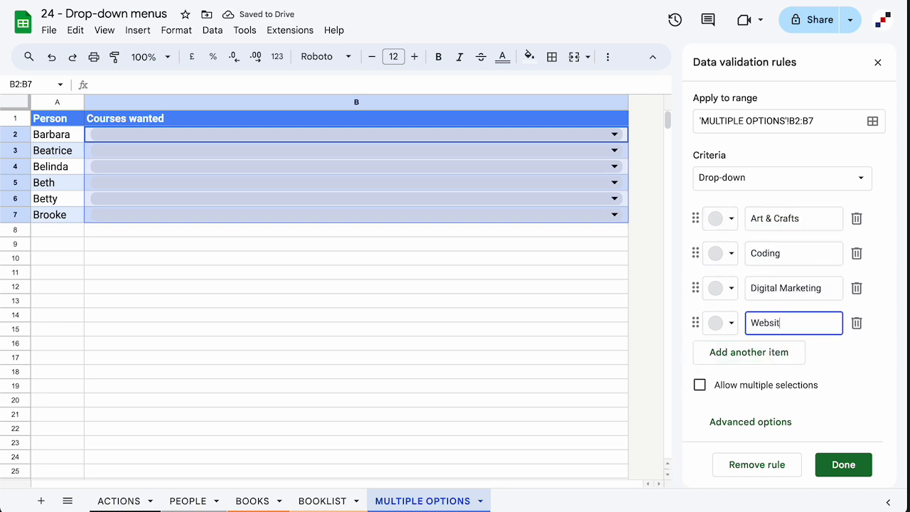
key(Return)
text(Woodwork)
Step: Colour the five items light green, grey-blue, light blue, light purple and yellow in list order, and allow multiple selections
click(720, 219)
click(812, 268)
click(720, 254)
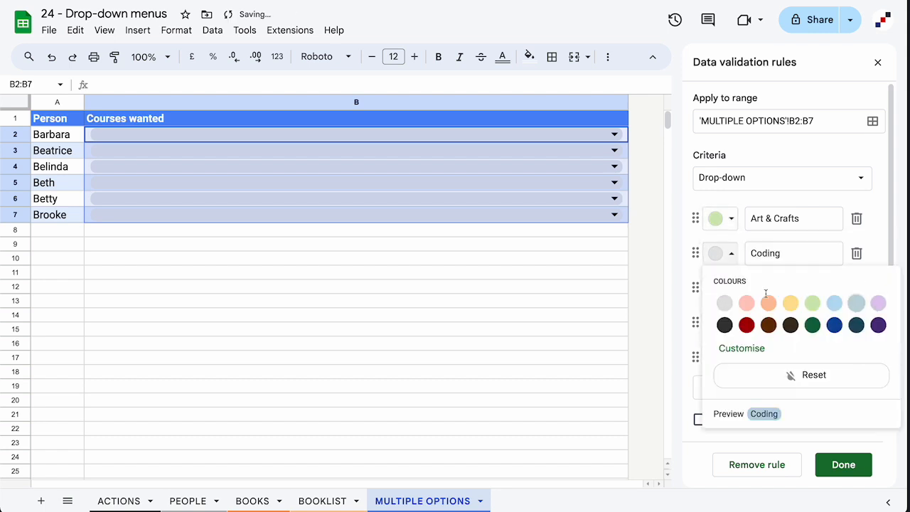
click(857, 302)
click(720, 288)
click(834, 338)
click(878, 185)
click(720, 358)
click(791, 220)
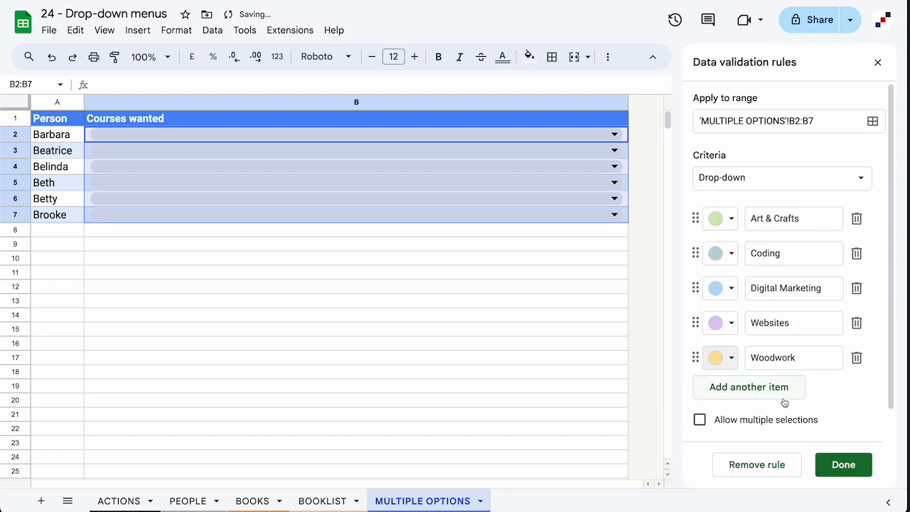
click(700, 420)
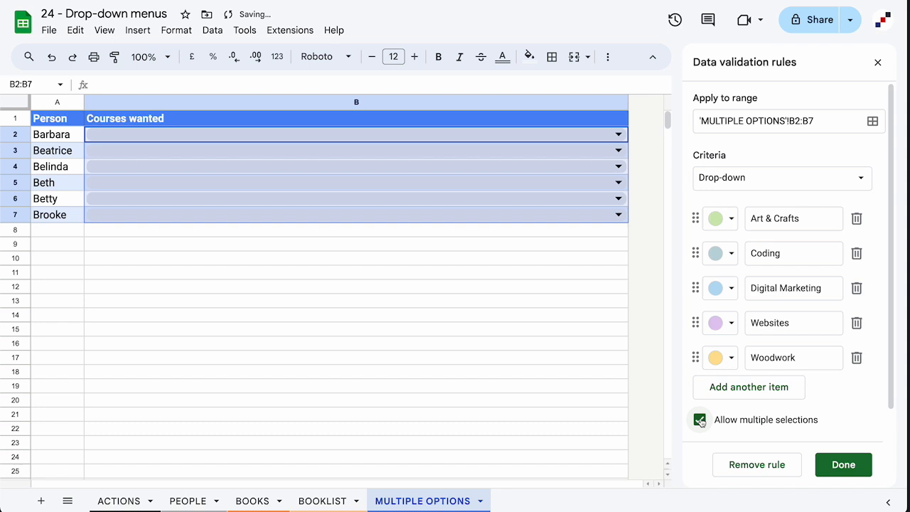
click(843, 466)
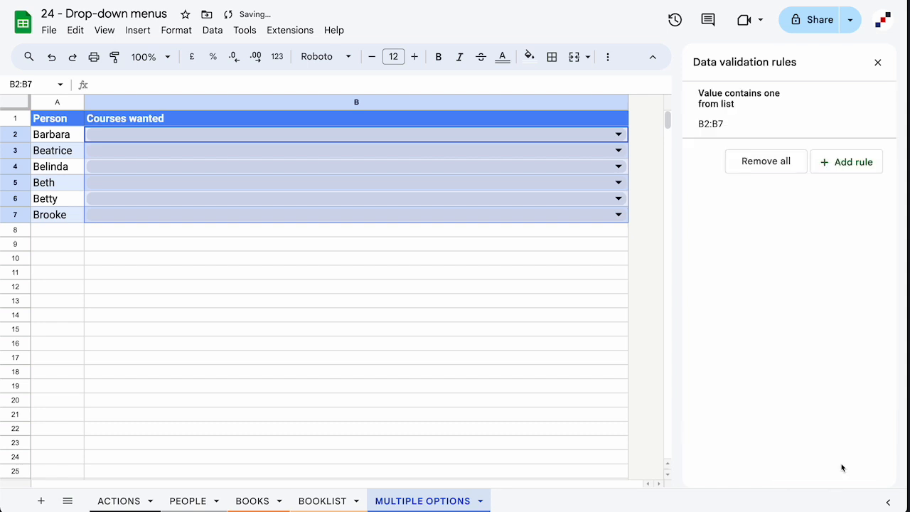
Step: Choose Art & Crafts, Digital Marketing and Woodwork in B2
click(619, 134)
click(162, 181)
click(157, 226)
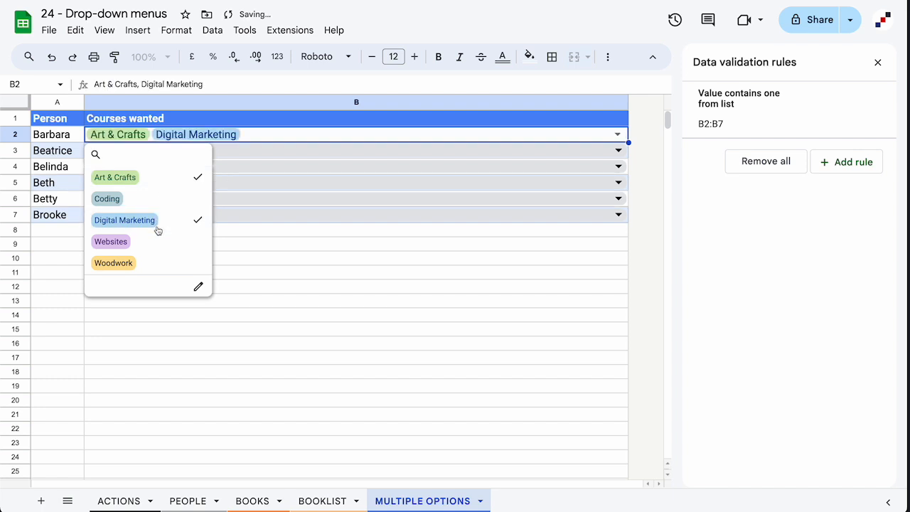
click(156, 263)
Step: Choose all five courses in B3: Art & Crafts, Coding, Digital Marketing, Websites and Woodwork
click(616, 151)
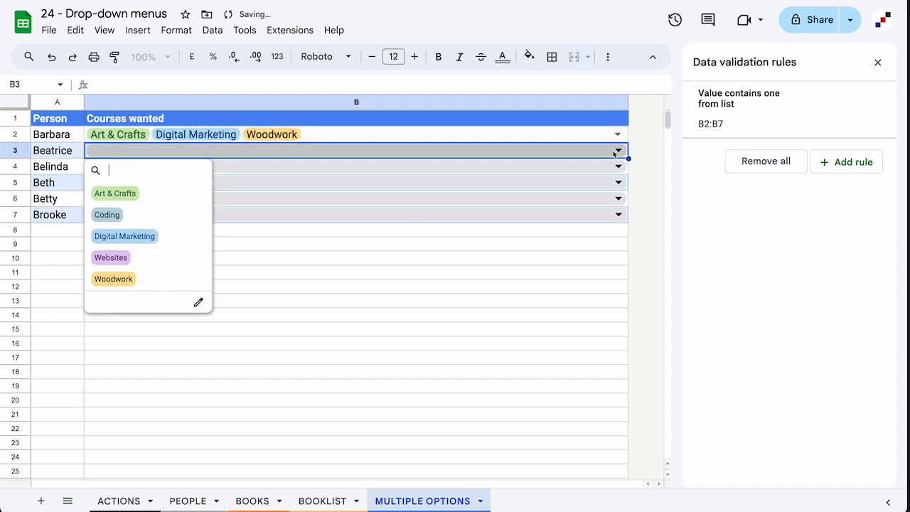
click(115, 194)
click(106, 215)
click(124, 236)
click(111, 257)
click(114, 279)
key(Return)
Step: Choose Coding and Websites in B4, and Websites alone in B5
key(Return)
click(157, 232)
click(112, 273)
key(Return)
key(Return)
click(118, 290)
key(Return)
Step: Choose Woodwork, Websites, Coding and Digital Marketing, in that order, in B6
key(Return)
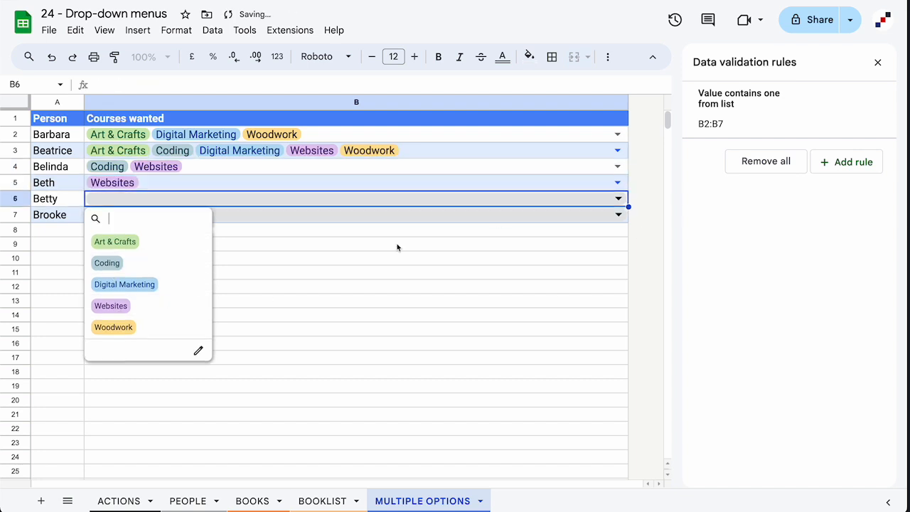
click(114, 327)
click(111, 306)
click(107, 263)
click(124, 284)
key(Return)
Step: Choose Art & Crafts and Woodwork in B7 and close its drop-down list
key(Return)
click(114, 257)
click(114, 343)
click(360, 291)
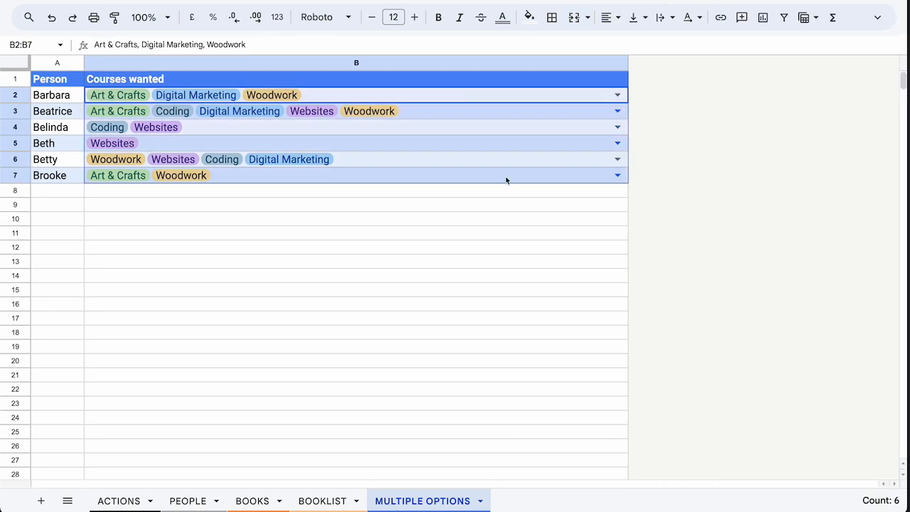
Step: Delete the five combined-course items from the drop-down rule of B2:B7, keeping only the single courses, and save the rule
right_click(506, 177)
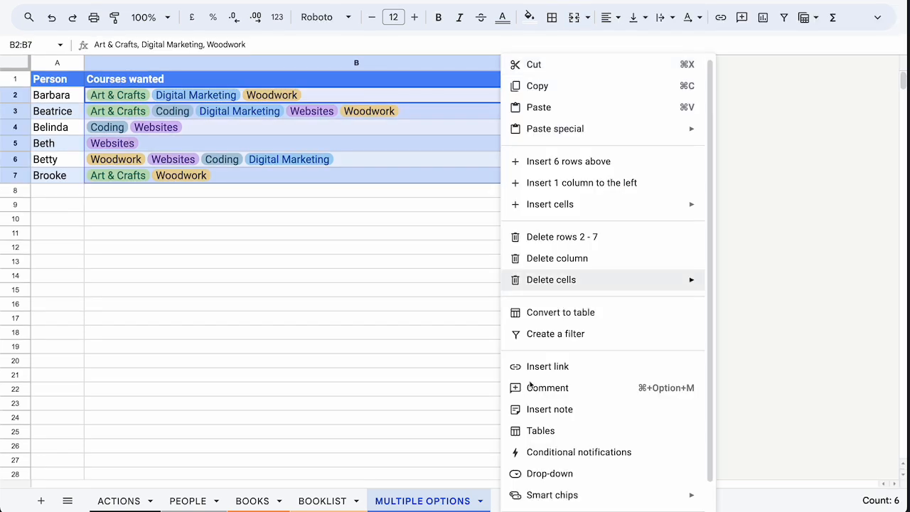
click(536, 473)
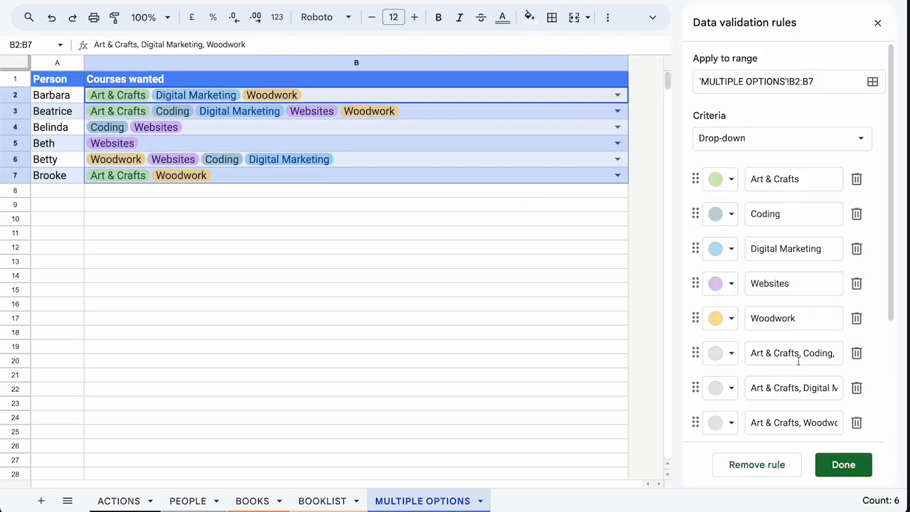
scroll(809, 207, down, 5)
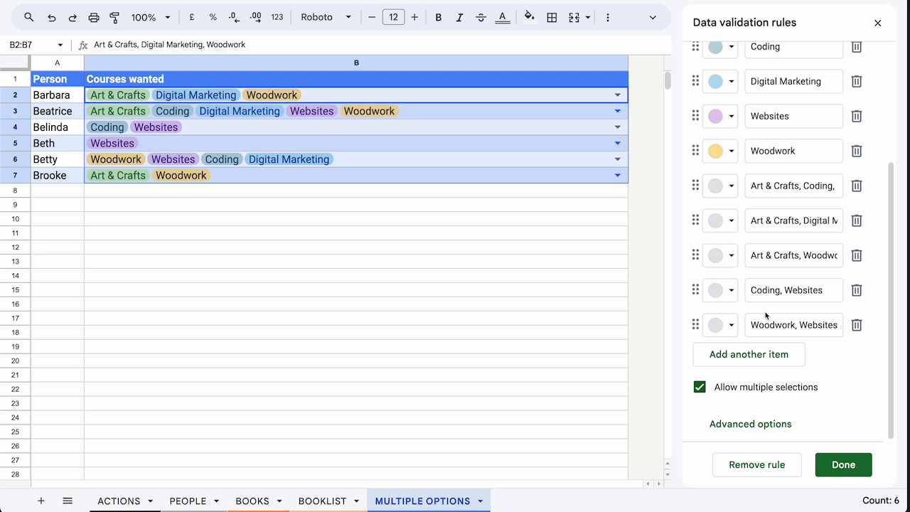
click(856, 325)
click(856, 324)
click(857, 321)
click(857, 320)
click(857, 317)
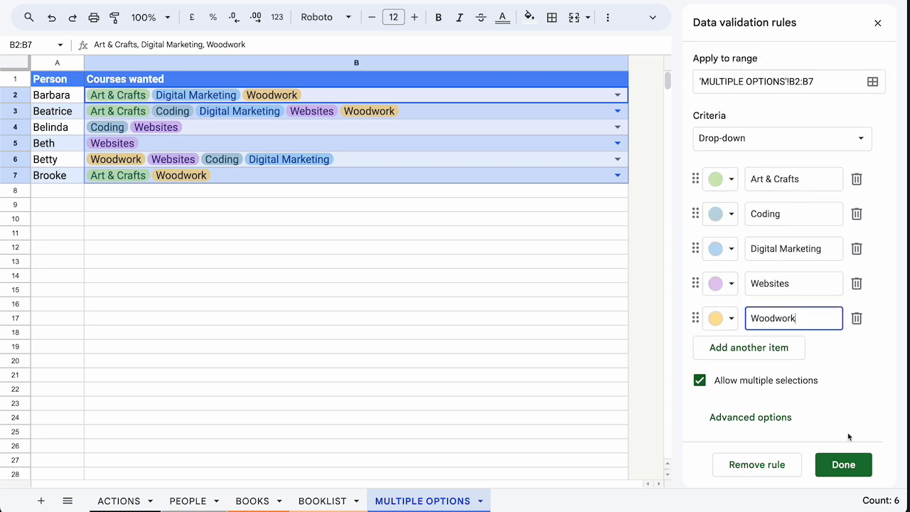
click(843, 464)
click(878, 22)
Step: Open the existing data validation rule of B2:B7 through Data validation and check its list of items
right_click(400, 130)
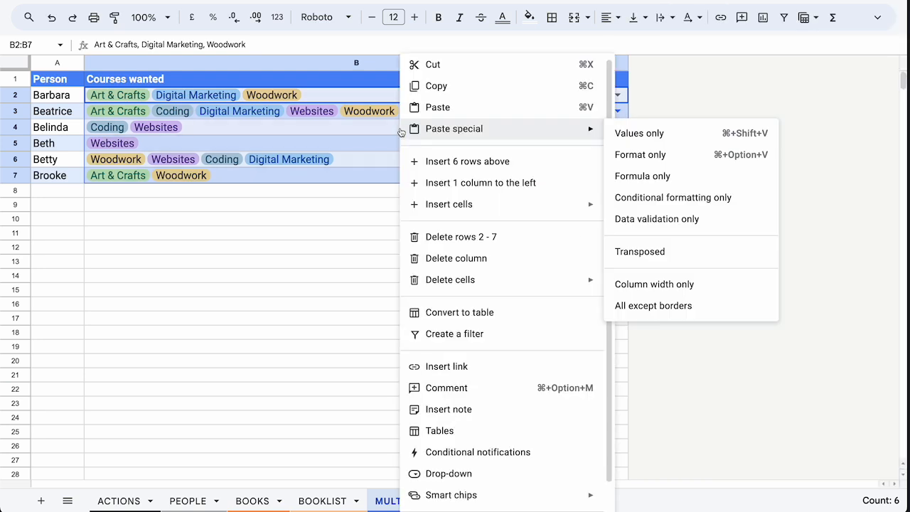
scroll(461, 304, down, 1)
mouse_move(511, 498)
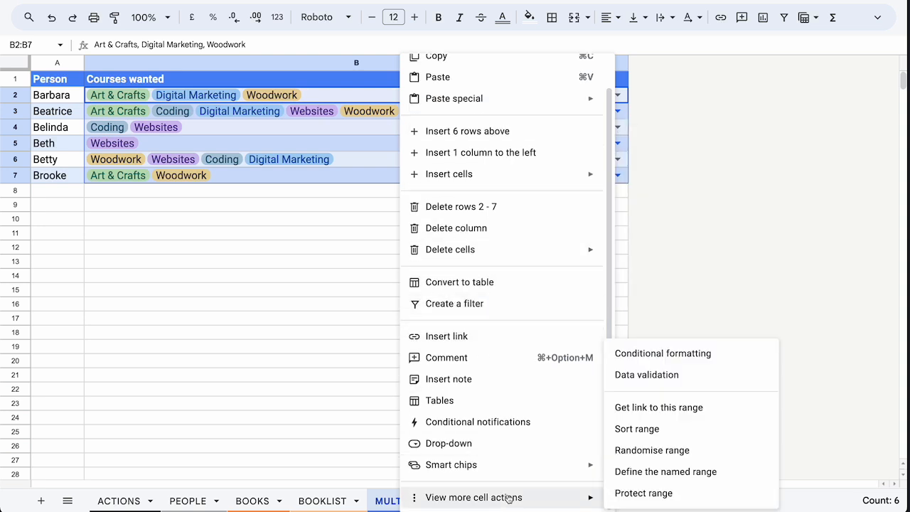
click(653, 378)
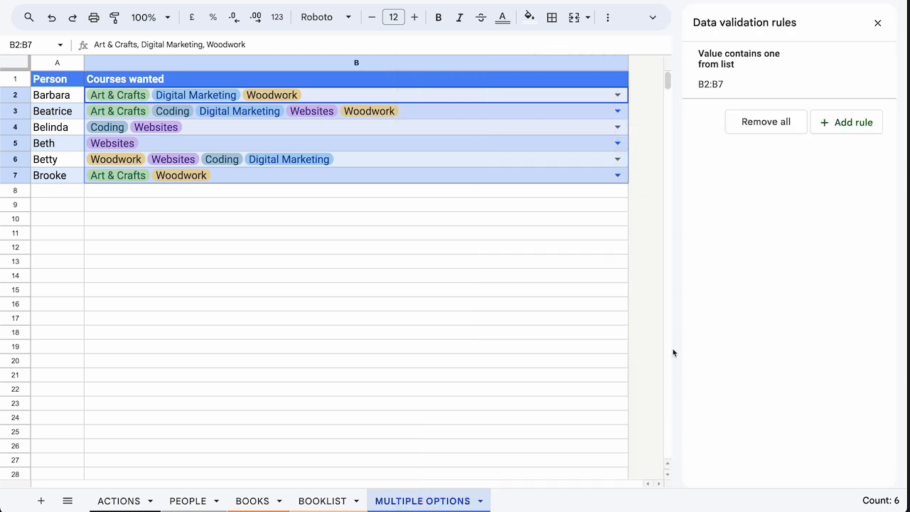
click(798, 68)
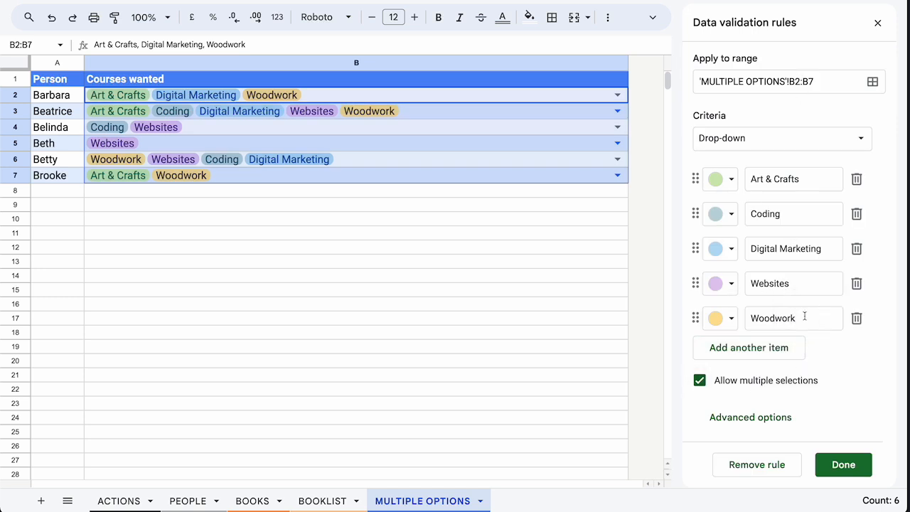
click(840, 467)
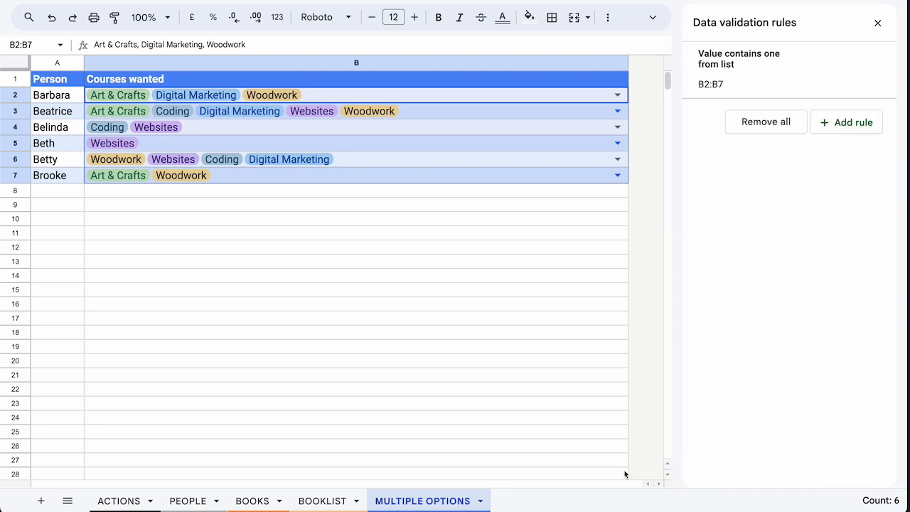